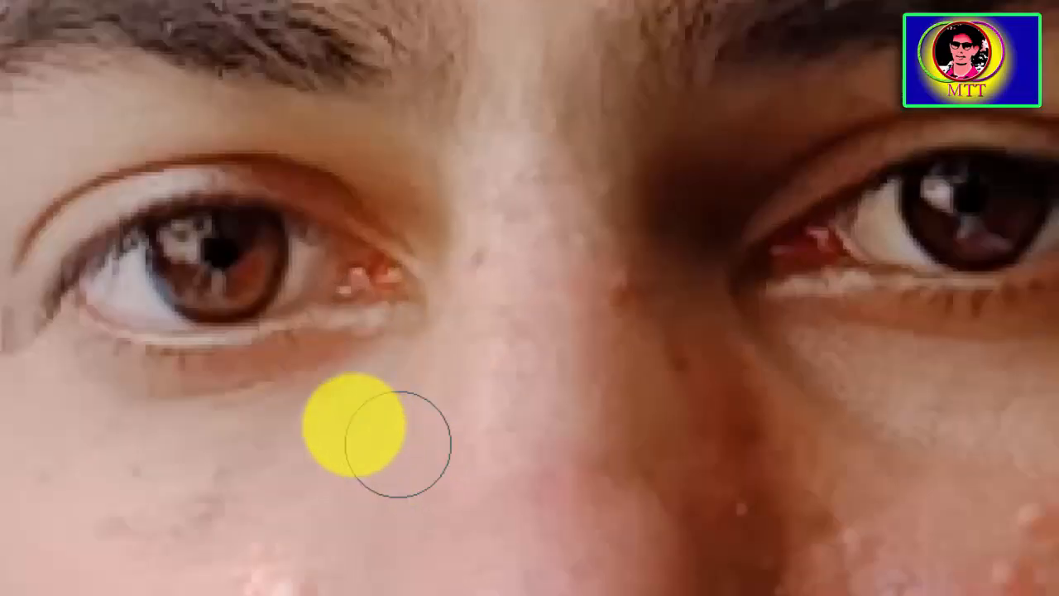
- Heal the white scar and the dark spots on the brighter cheek below the eye with the Healing Brush
left_click_drag(290, 425, 524, 287)
left_click(516, 434)
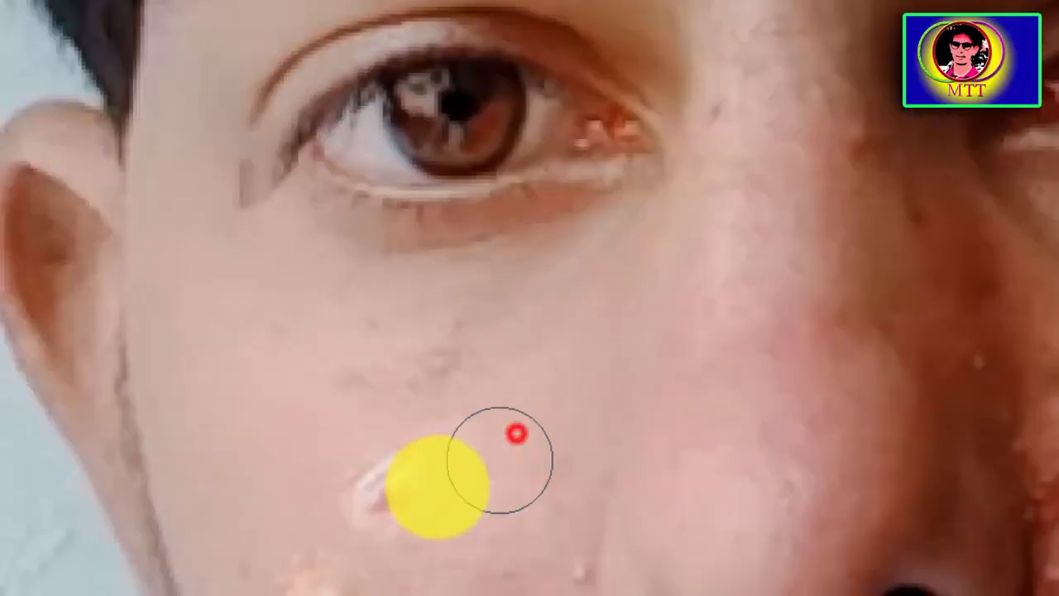
left_click(423, 451)
left_click(361, 498)
left_click(420, 392)
left_click(486, 362)
left_click(284, 368)
left_click(342, 348)
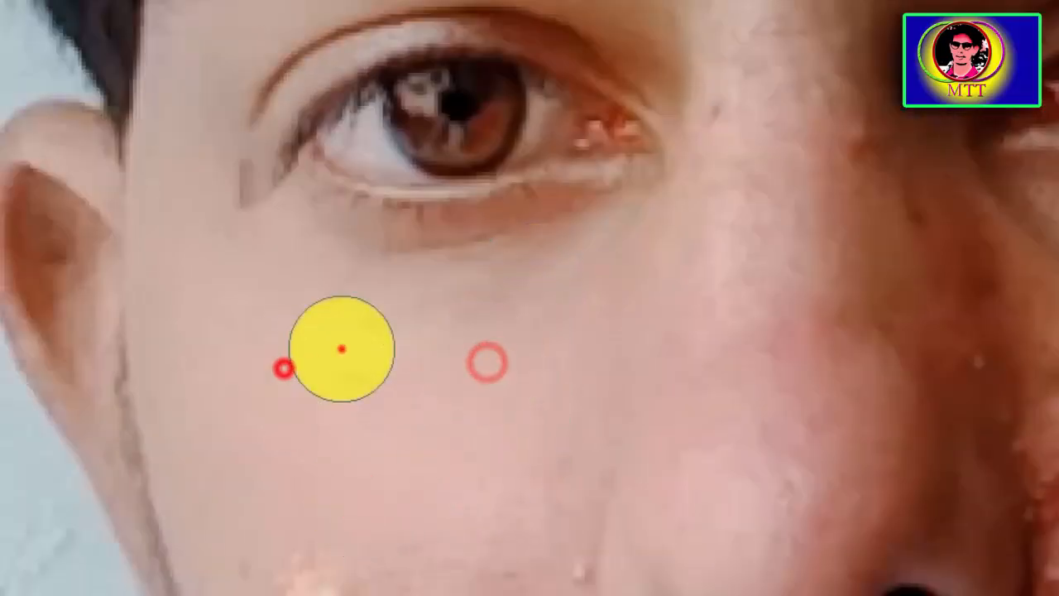
- Even out the remaining faint marks across the upper part of the brighter cheek
left_click(364, 378)
left_click(392, 369)
left_click(487, 340)
left_click(513, 331)
left_click(440, 315)
- Heal the uppermost pimples of the cluster on the middle of the brighter cheek
left_click_drag(455, 386, 434, 235)
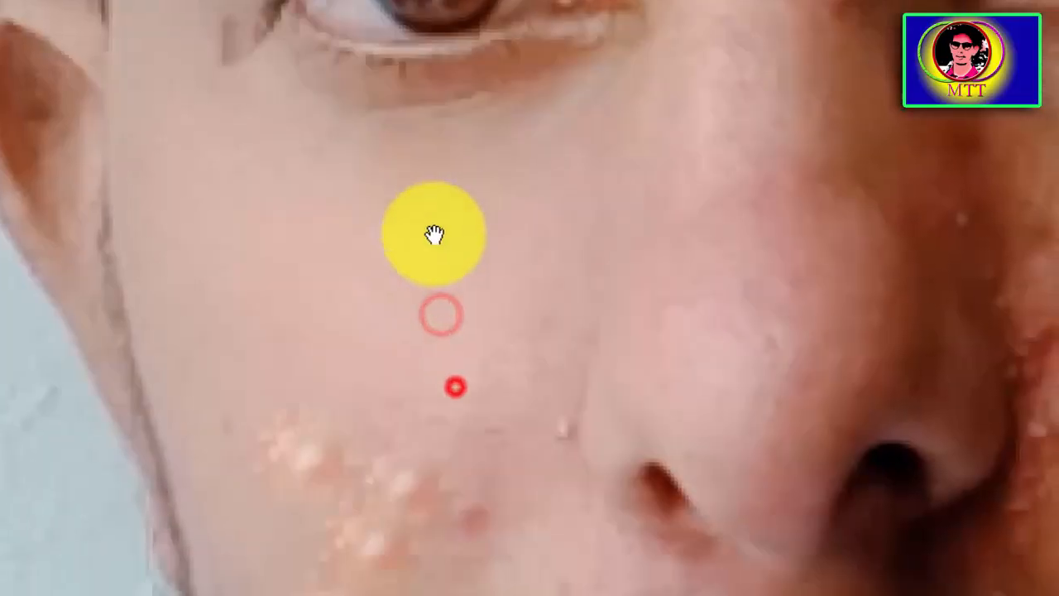
left_click_drag(394, 307, 393, 284)
left_click(264, 378)
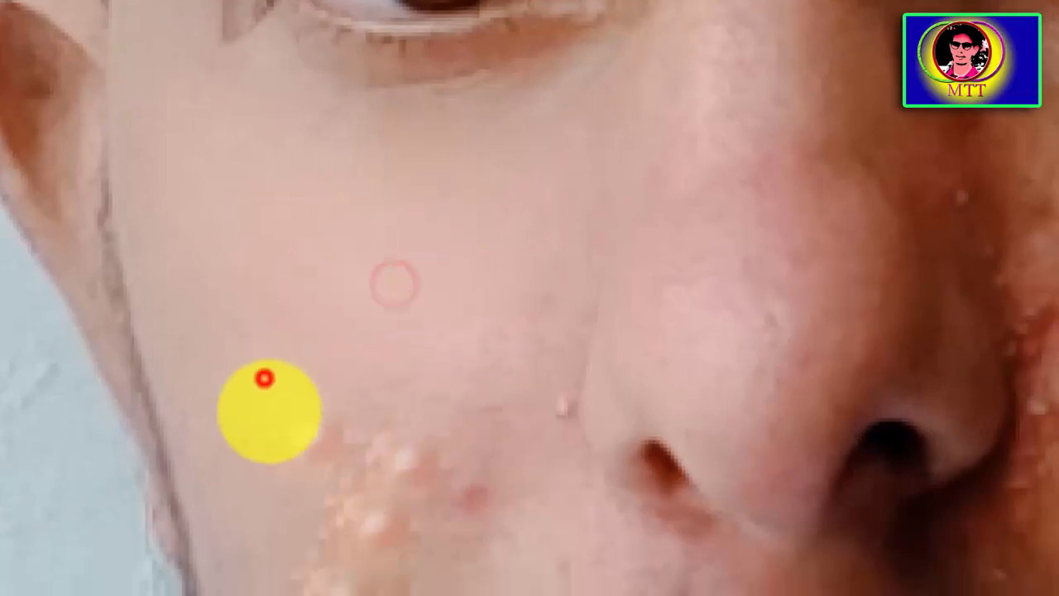
left_click(272, 414)
left_click(366, 428)
left_click(397, 416)
- Remove the red spot, the small bump beside the nose and the adjoining pimples on the brighter cheek
mouse_move(378, 430)
left_mouse_down()
mouse_move(402, 283)
mouse_move(435, 231)
left_mouse_up()
left_click(446, 262)
left_click(513, 210)
left_click(516, 240)
left_click(471, 300)
left_click(491, 255)
left_click(436, 256)
left_click(392, 250)
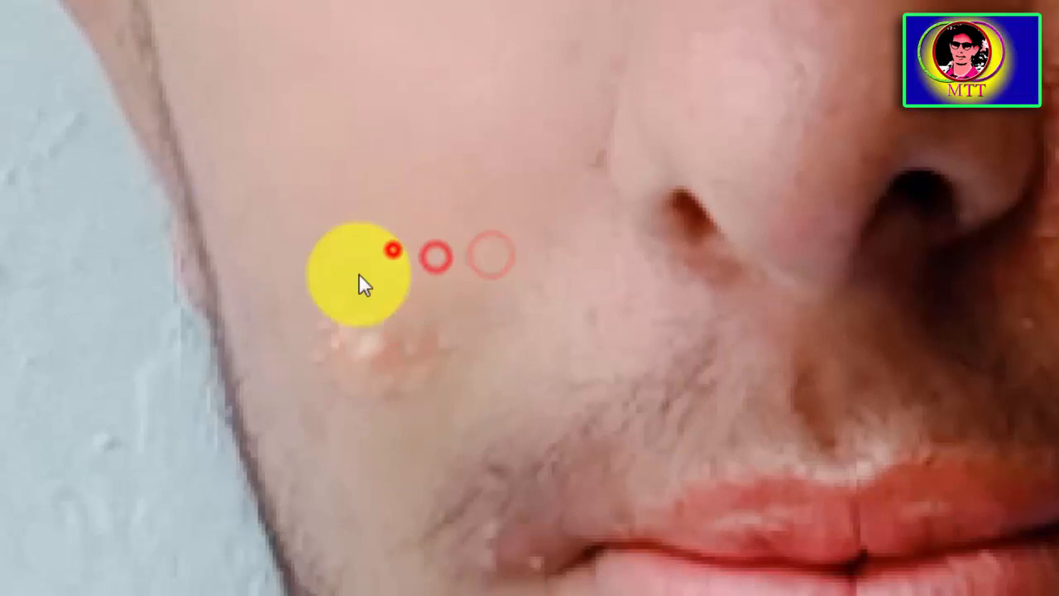
- Heal the last patch of pimples on the lower part of the brighter cheek above the jaw
left_click(359, 274)
left_click(414, 305)
left_click(404, 326)
left_click(350, 339)
left_click(392, 368)
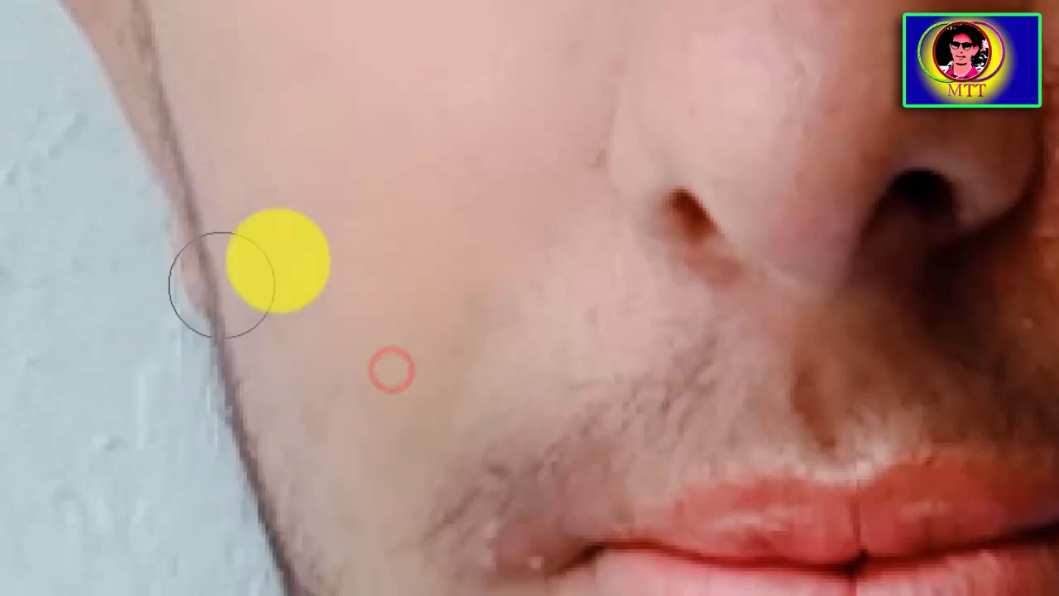
left_click(466, 397)
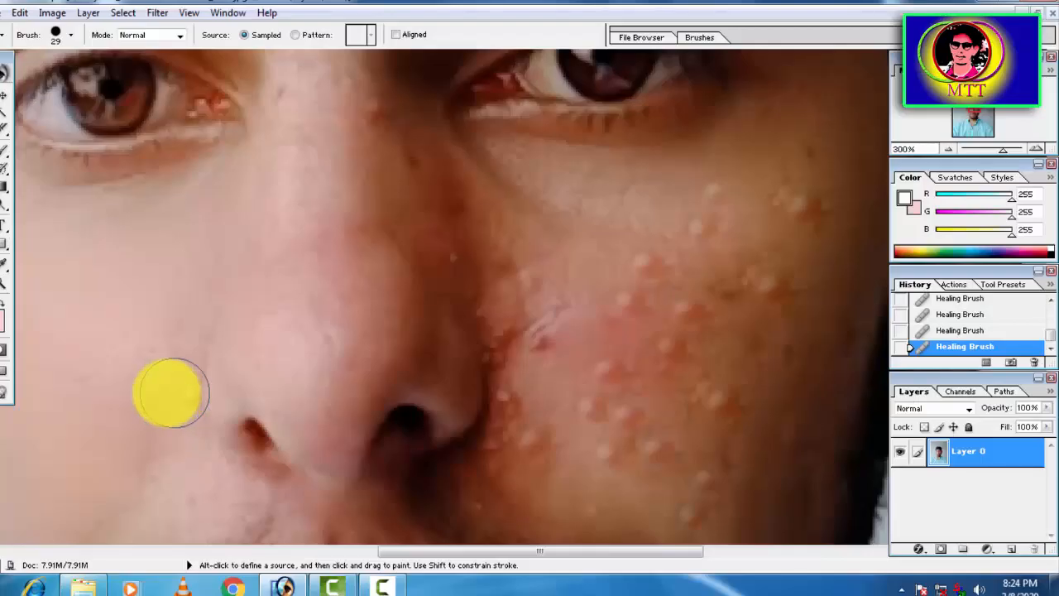
- Heal the upper rows of pimples on the shaded cheek beneath the eye
left_click(161, 394)
left_click_drag(296, 470, 203, 392)
left_click_drag(458, 162, 326, 295)
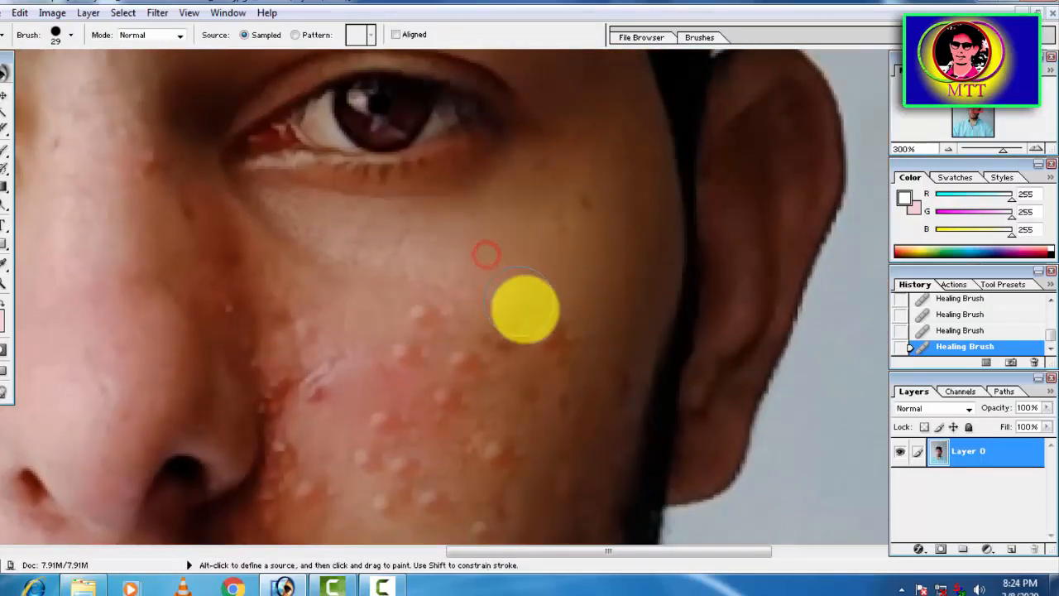
left_click(382, 348)
left_click(454, 360)
- Remove the pimples on the outer and middle parts of the shaded cheek
left_click_drag(552, 341, 551, 286)
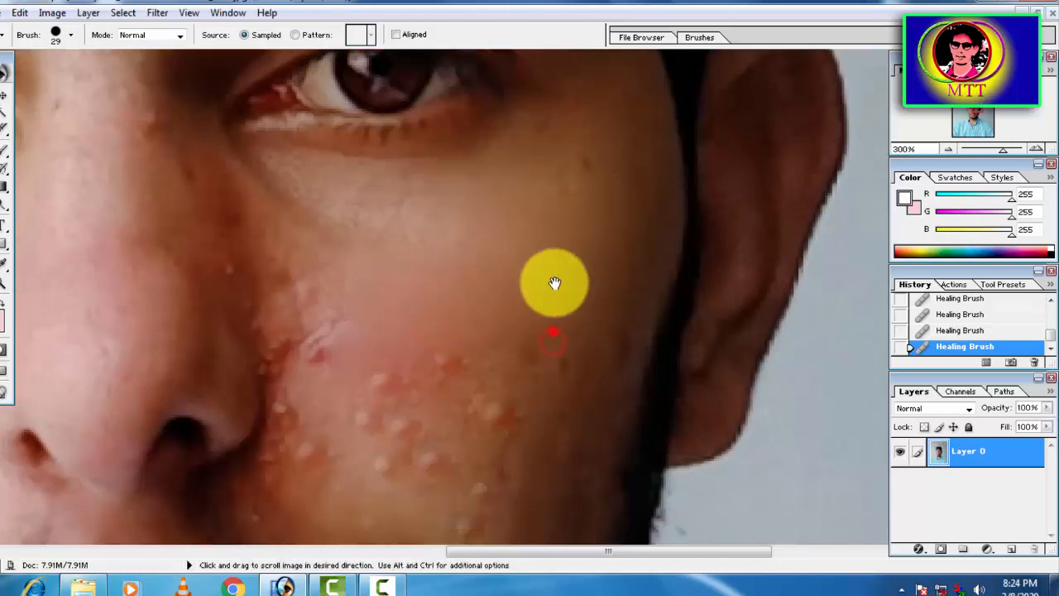
left_click(551, 338)
left_click(514, 349)
left_click_drag(514, 350, 496, 272)
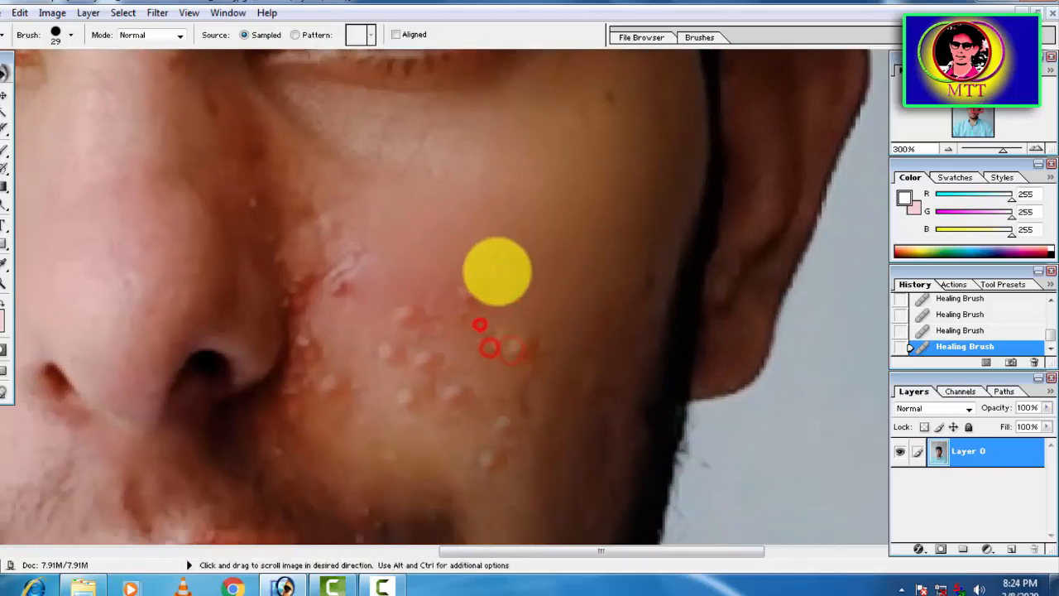
left_click(451, 318)
left_click(402, 326)
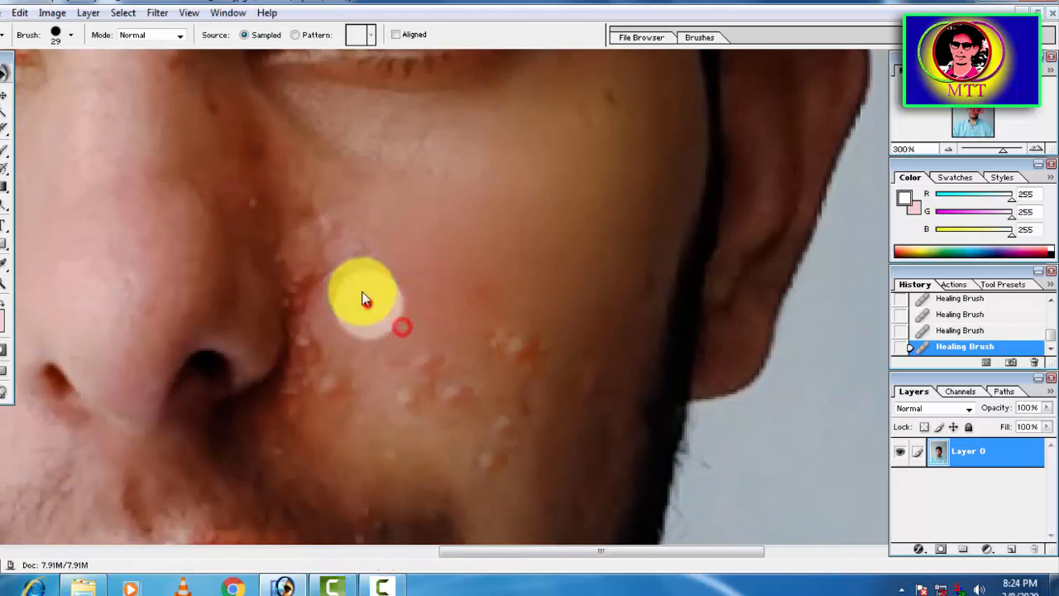
- Heal the scar and the red pimples running alongside the nose on the shaded cheek
left_click(331, 255)
left_click(318, 299)
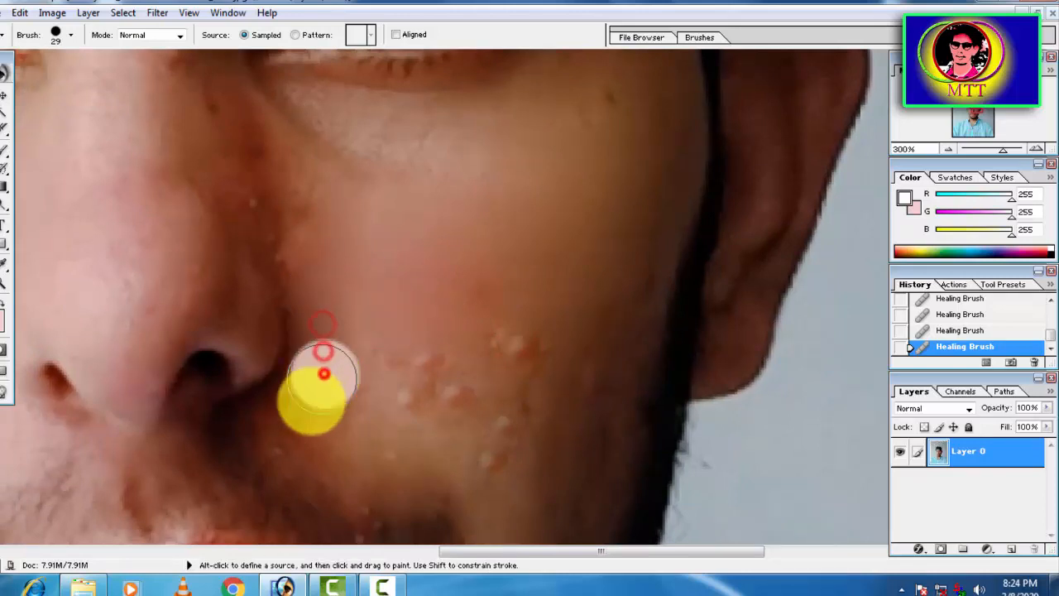
left_click_drag(322, 374, 295, 240)
left_click(303, 286)
left_click(331, 272)
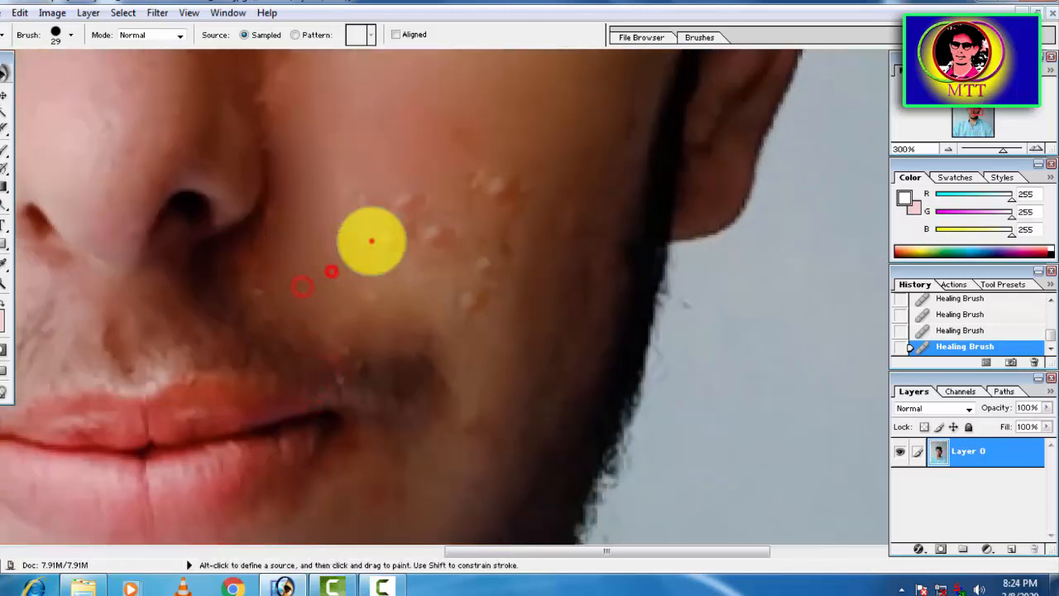
- Remove the pimple cluster on the lower shaded cheek and even out the skin toward the sideburn
left_click(398, 200)
left_click(432, 210)
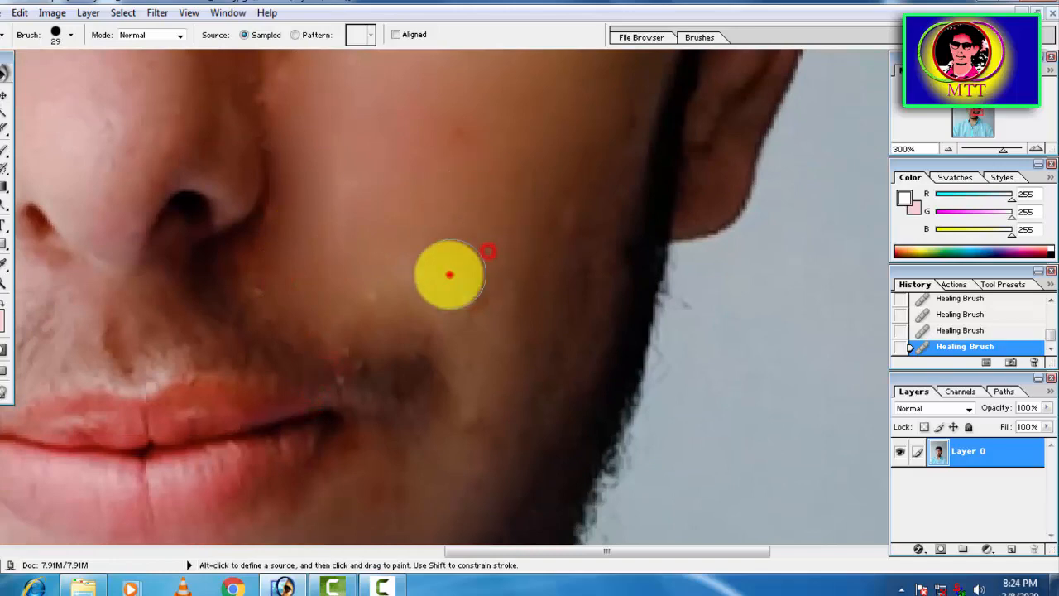
left_click(522, 215)
left_click(536, 244)
left_click(548, 207)
left_click(543, 276)
left_click(592, 232)
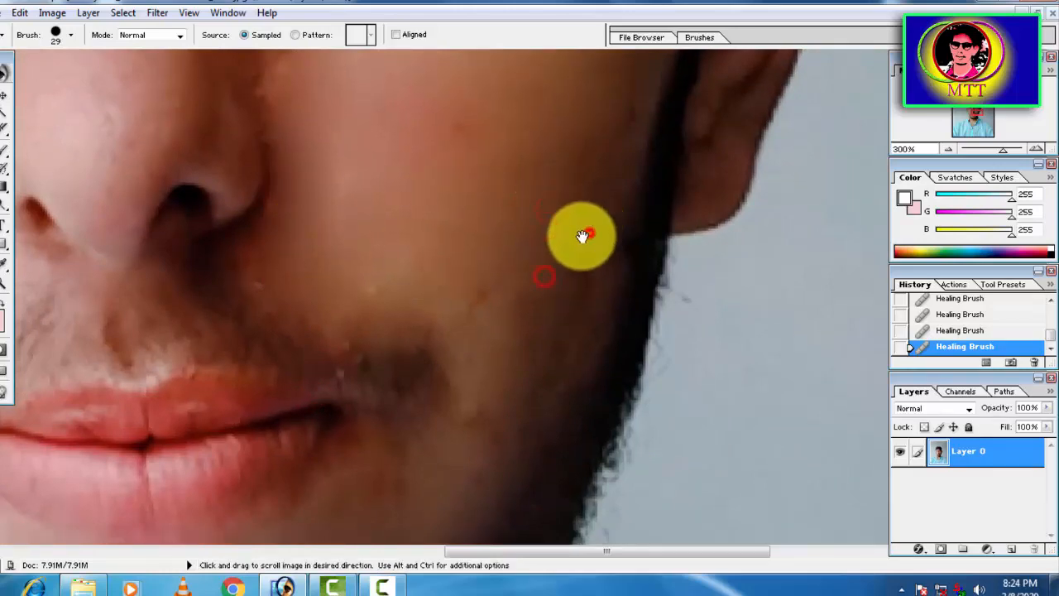
left_click(592, 274)
mouse_move(583, 236)
left_mouse_down()
mouse_move(572, 344)
mouse_move(579, 237)
left_mouse_up()
left_click(521, 327)
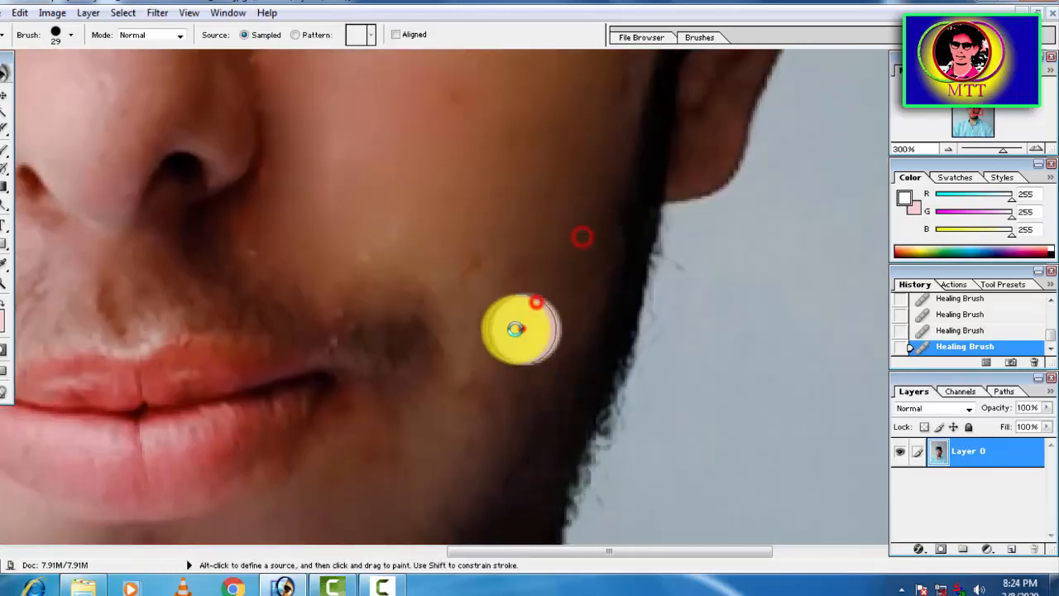
- Heal the leftover dark marks on the shaded cheek beside the moustache and along the beard line
left_click(478, 228)
left_click(473, 283)
left_click(482, 382)
left_click(491, 366)
left_click(573, 232)
left_click(491, 365)
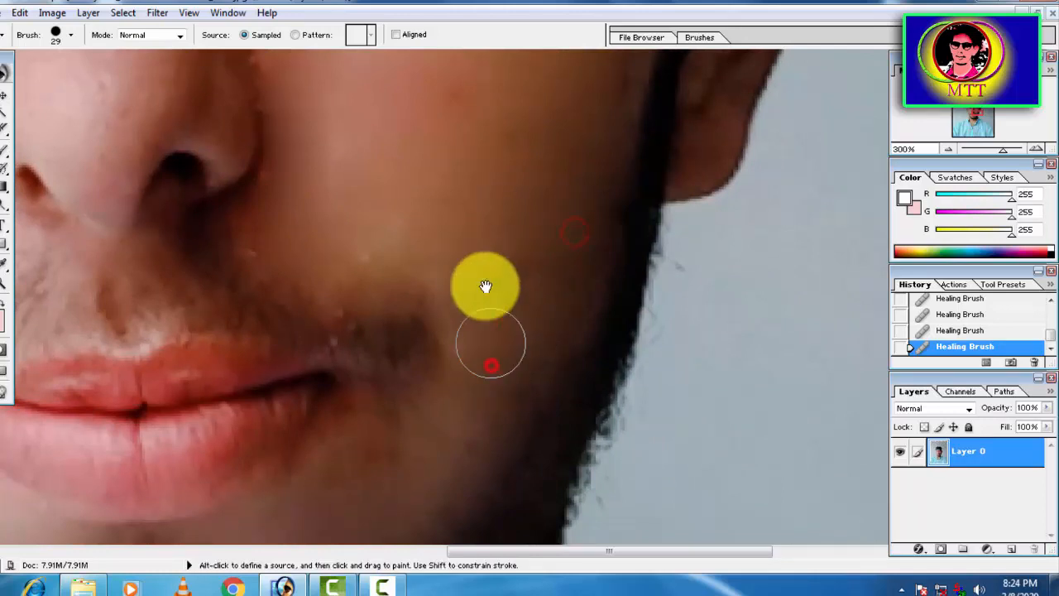
- Remove the small spots next to the shaded nostril and along the shaded side of the nose
left_click_drag(328, 289, 478, 258)
left_click(419, 208)
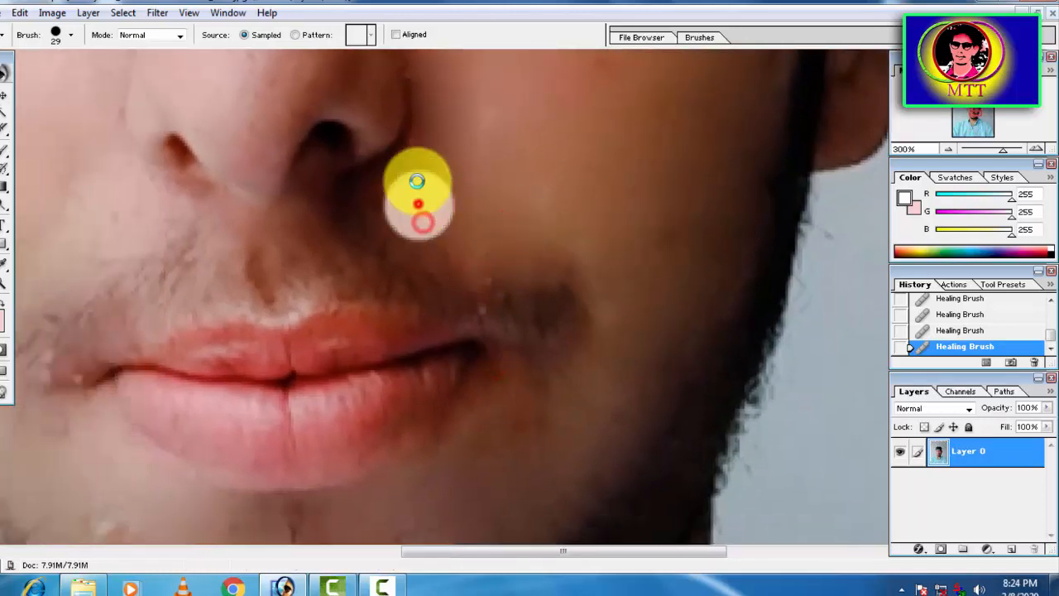
left_click_drag(441, 138, 408, 338)
left_click_drag(468, 193, 463, 242)
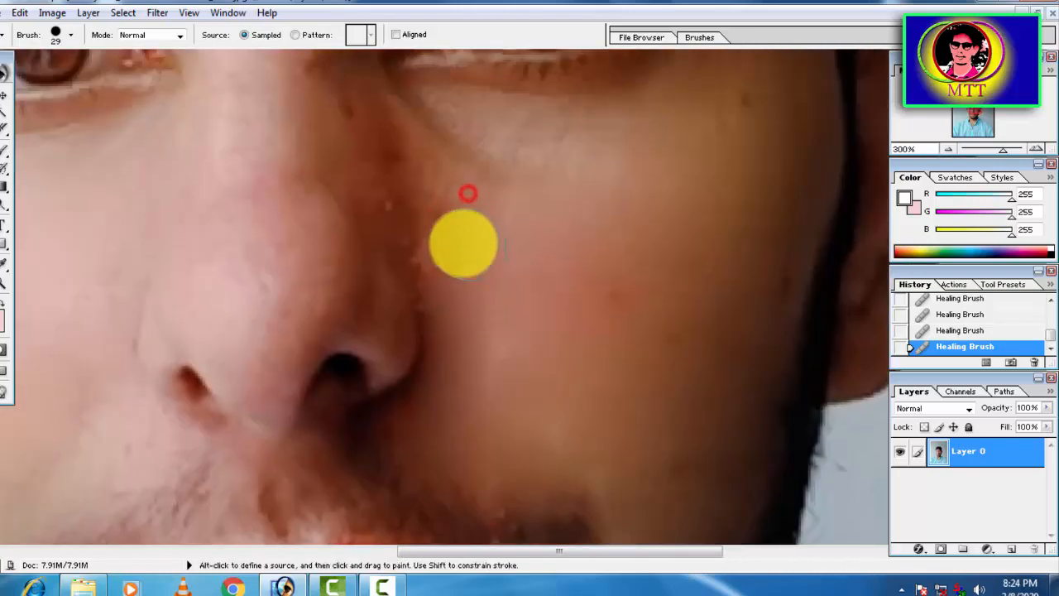
left_click(417, 245)
left_click_drag(410, 159, 467, 227)
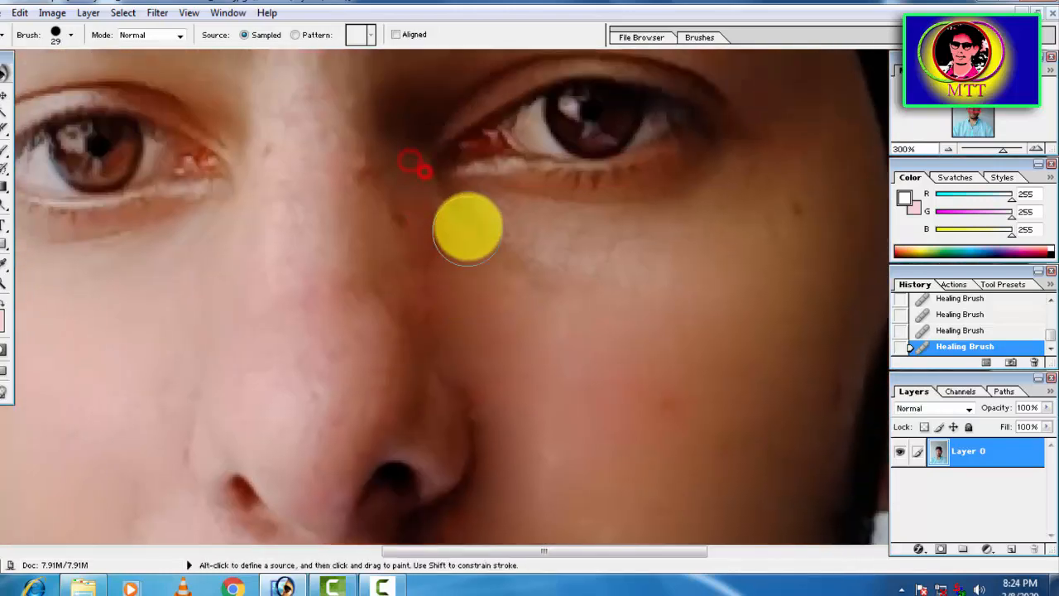
- Smooth the skin under the shaded eye and heal the red spot in the middle of that cheek
left_click_drag(667, 244, 456, 253)
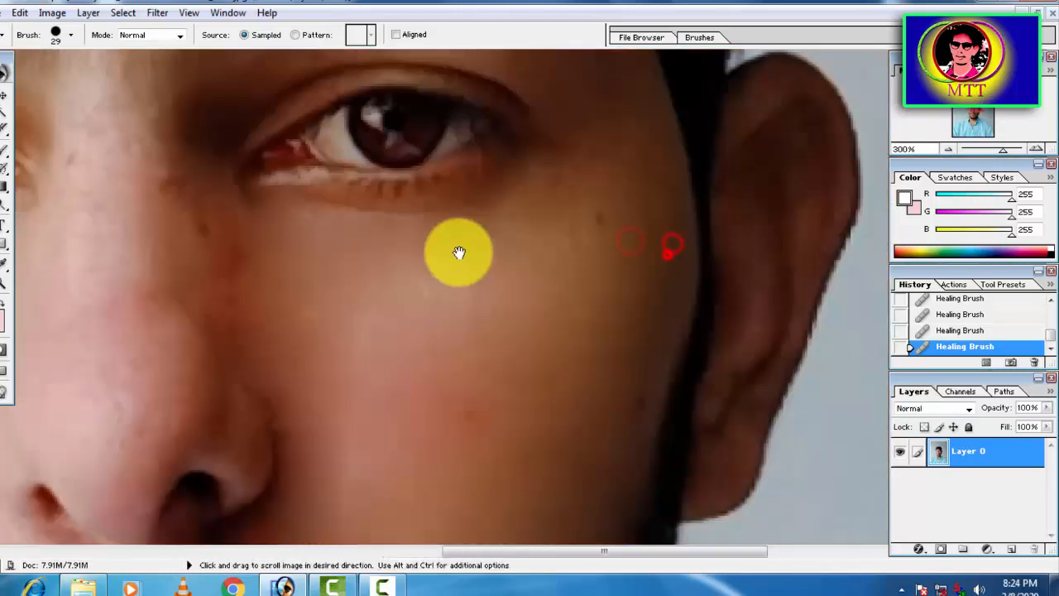
left_click(496, 270)
left_click(430, 272)
left_click(452, 404)
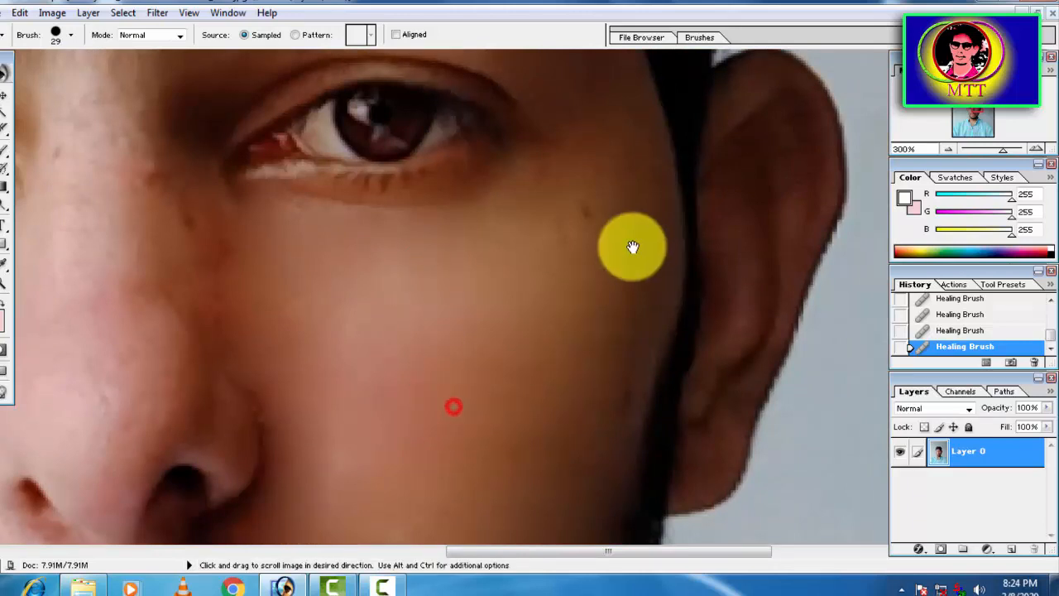
- Remove the mole near the outer corner of the shaded eye and the marks beside the sideburn
mouse_move(633, 246)
left_mouse_down()
mouse_move(520, 283)
mouse_move(523, 197)
left_mouse_up()
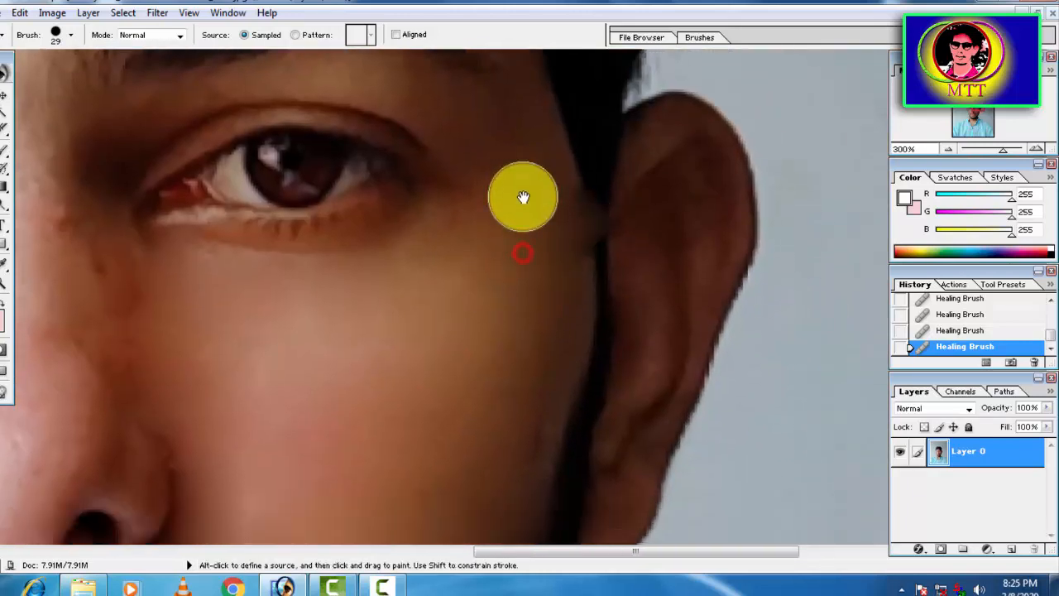
left_click(534, 249)
left_click(541, 345)
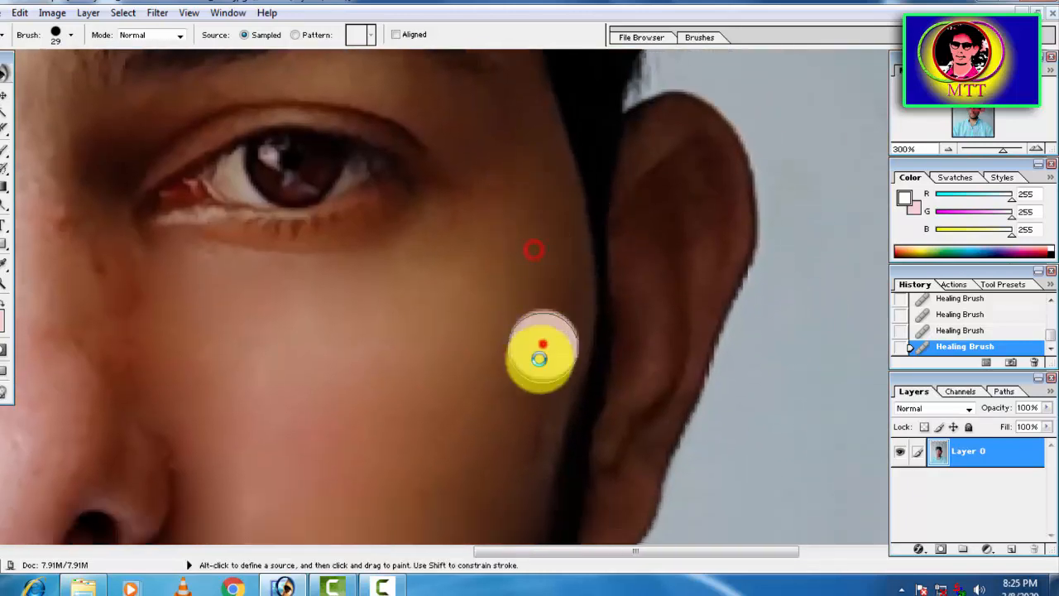
left_click(516, 433)
- Heal the spots near the shaded corner of the mouth and the red pimple on the chin
mouse_move(468, 403)
left_mouse_down()
mouse_move(425, 326)
mouse_move(438, 230)
mouse_move(410, 196)
mouse_move(727, 175)
left_mouse_up()
left_click_drag(580, 247, 482, 217)
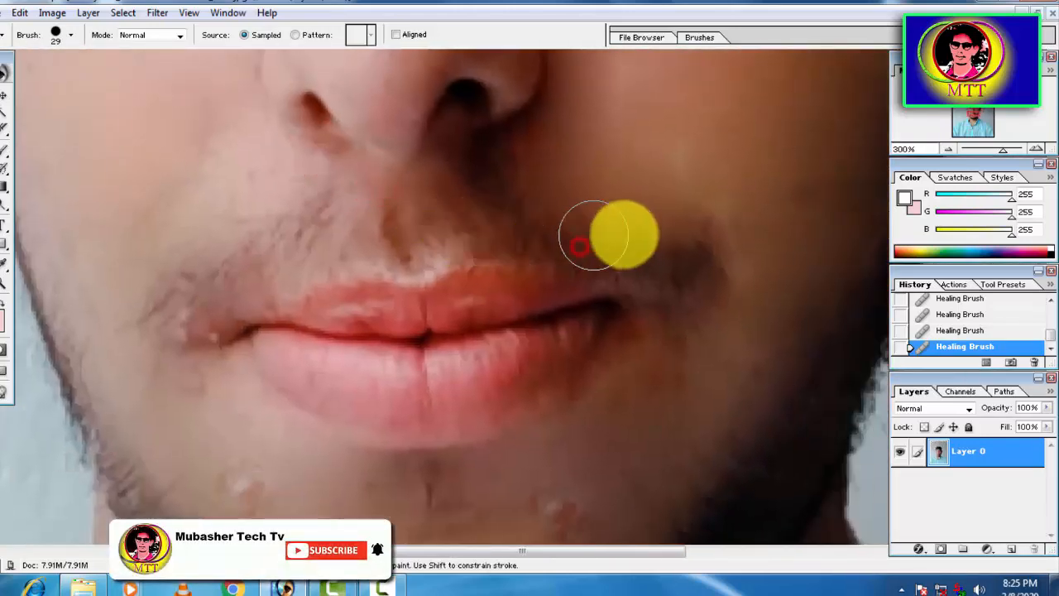
left_click_drag(619, 198, 619, 138)
left_click_drag(567, 407, 638, 311)
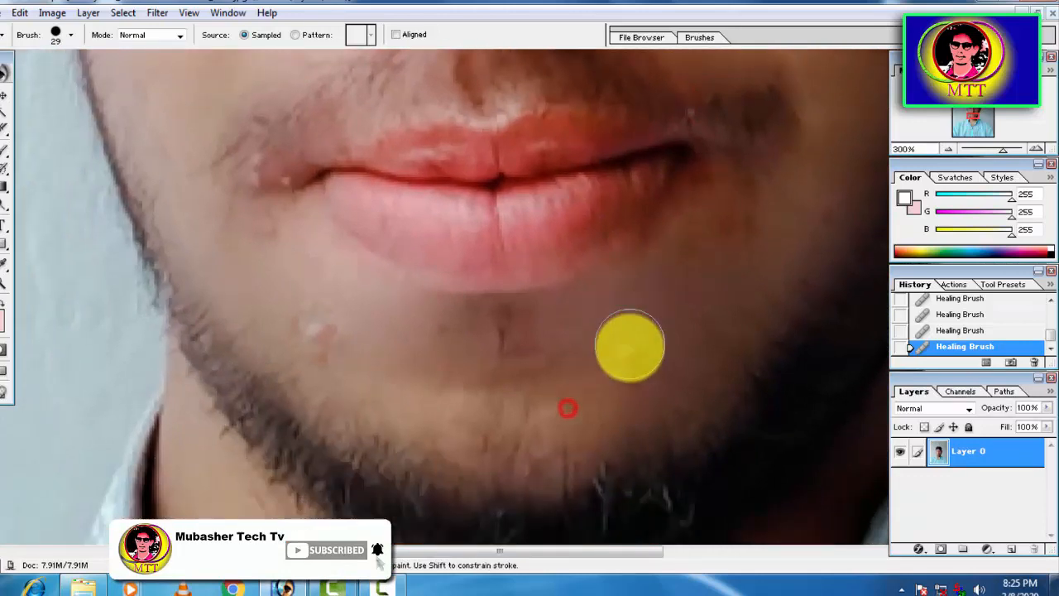
left_click(627, 356)
left_click(664, 325)
- Remove the dark hair patch below the lower lip and even out the middle of the chin
left_click(535, 373)
left_click(530, 355)
left_click(466, 342)
left_click(488, 333)
left_click(560, 349)
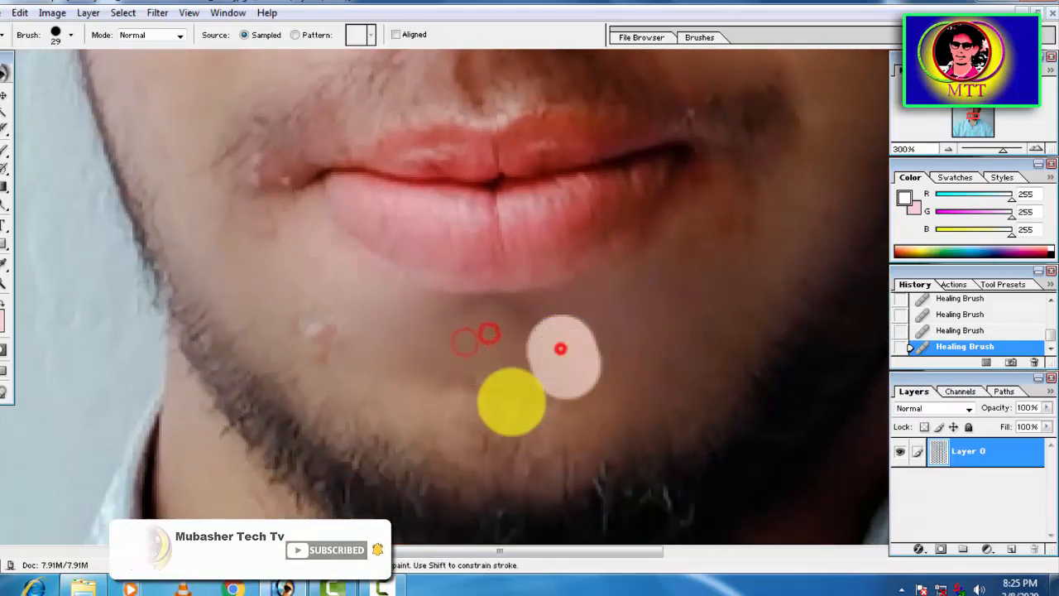
left_click(500, 405)
left_click(441, 381)
- Heal the pimples on the brighter side of the chin and the marks below that mouth corner
left_click_drag(449, 397, 567, 372)
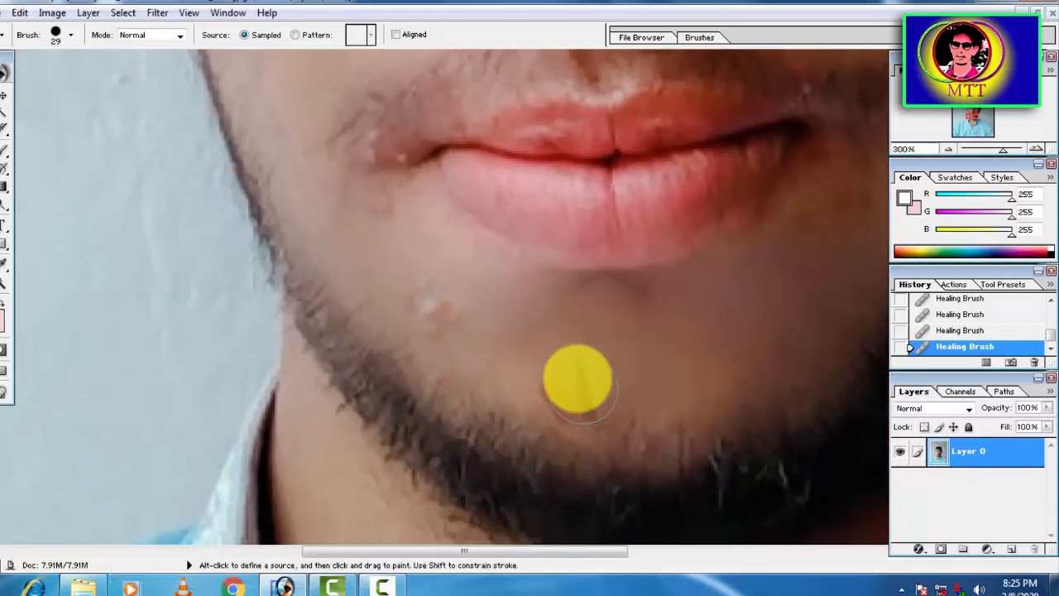
left_click_drag(494, 303, 560, 351)
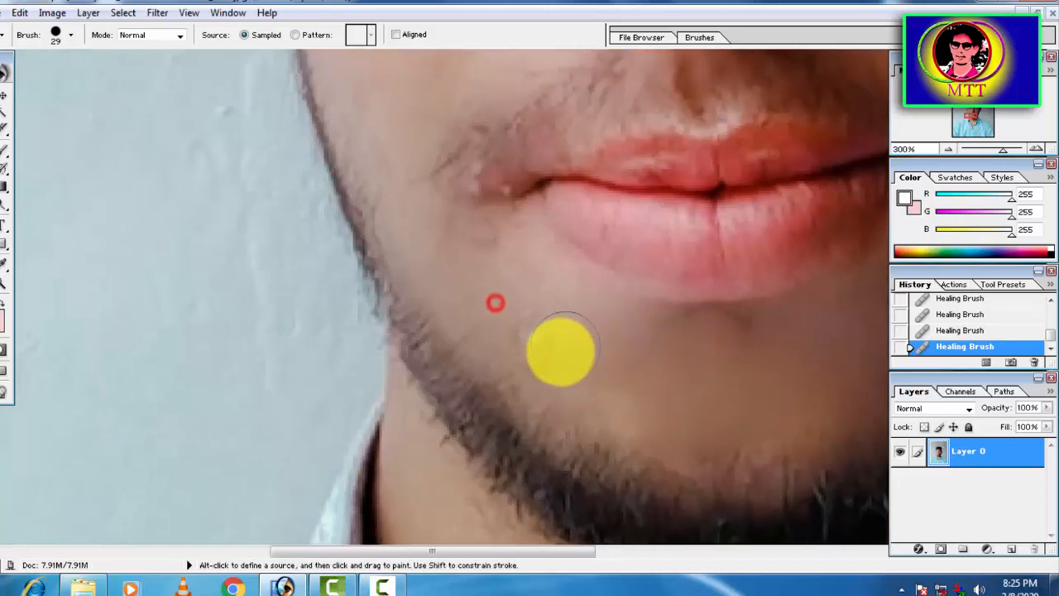
left_click_drag(529, 289, 570, 333)
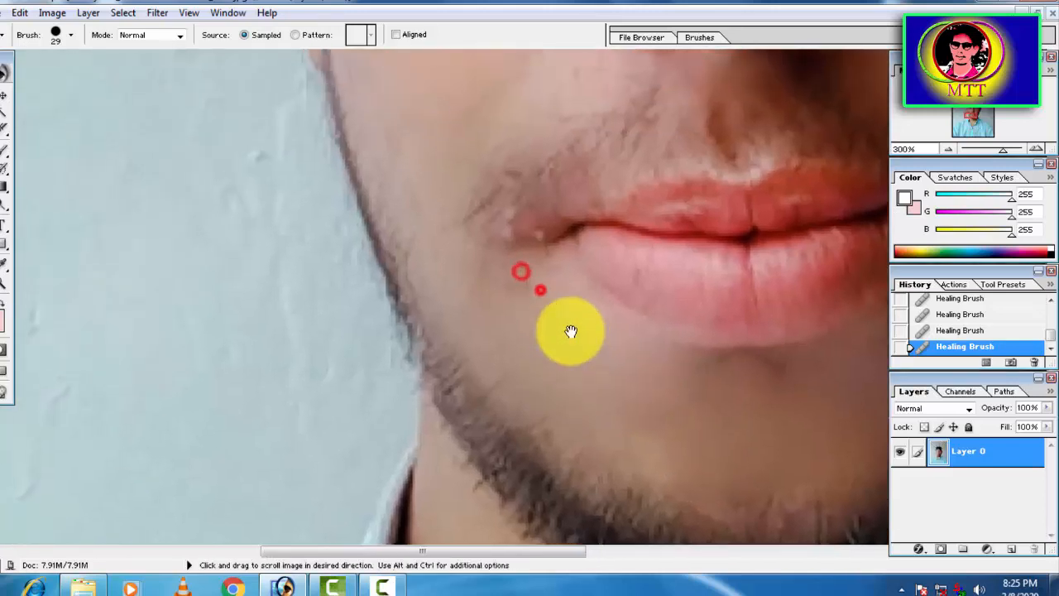
key("space")
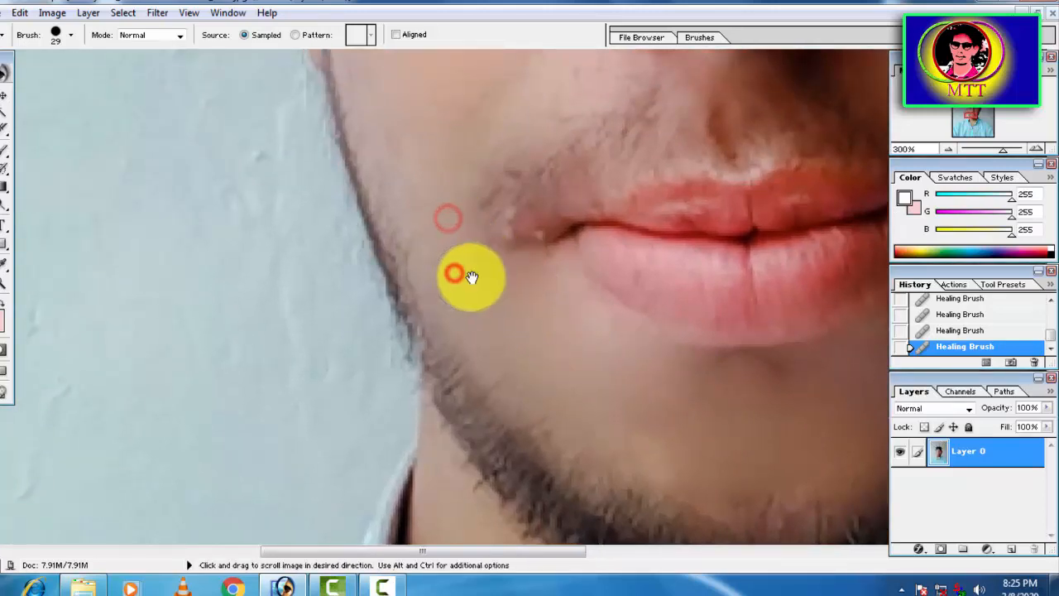
left_click_drag(471, 277, 483, 290)
left_click_drag(508, 303, 533, 358)
left_click_drag(549, 294, 556, 349)
- Sample clean skin and touch up the brighter cheek between the moustache and the nose
left_click(547, 270, "alt")
left_click(614, 229)
left_click(649, 209)
left_click(578, 179, "alt")
key("space")
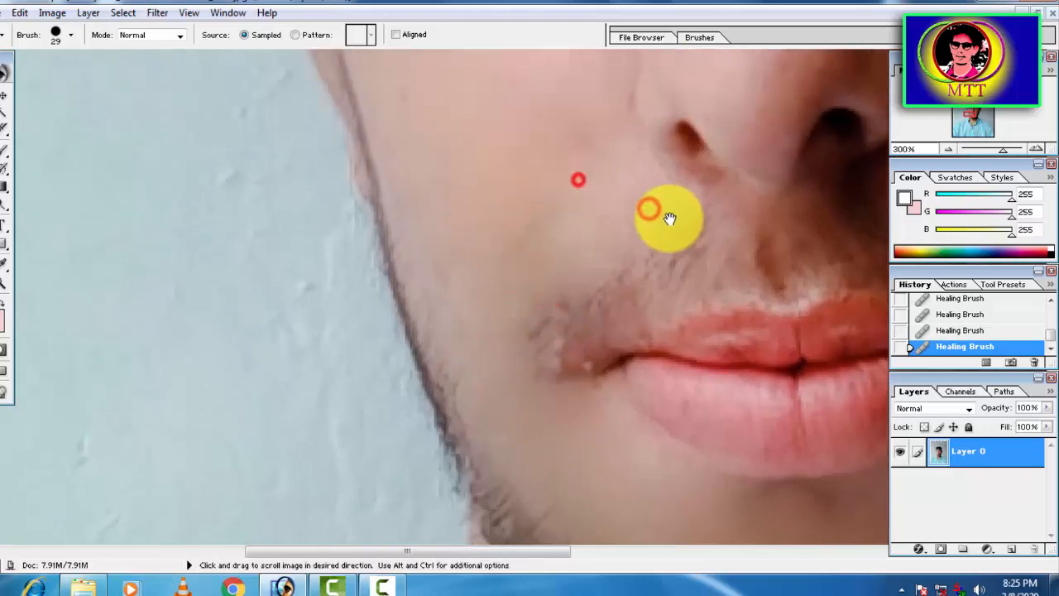
left_click_drag(665, 229, 665, 326)
left_click_drag(610, 234, 620, 331)
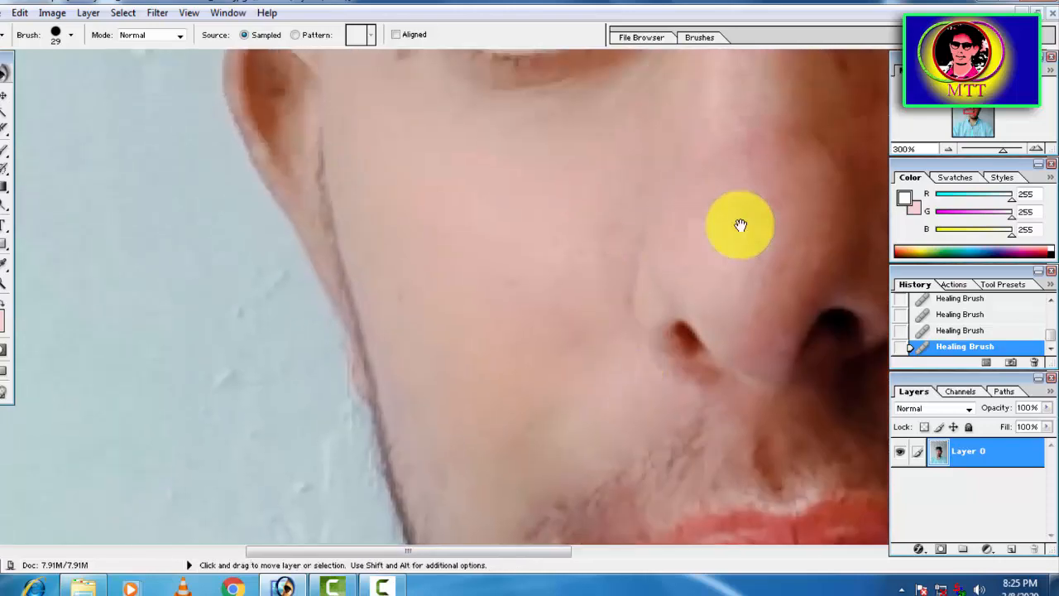
- Check the retouched face as a whole, and bring the forehead blemishes into close view at 300%
key("ctrl+minus")
key("ctrl+minus")
left_click_drag(633, 161, 612, 236)
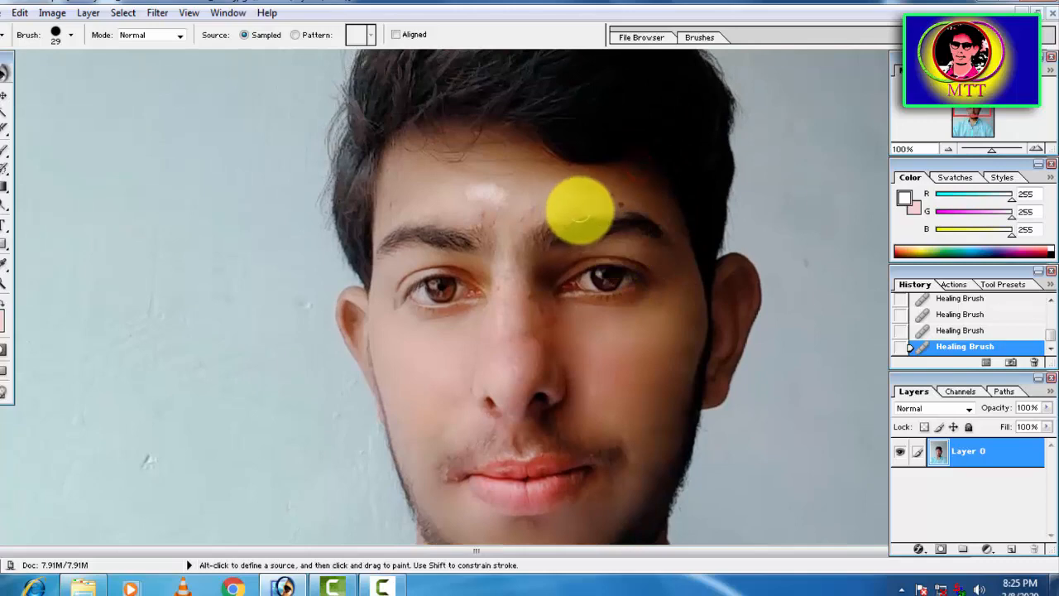
key("ctrl+plus")
key("ctrl+plus")
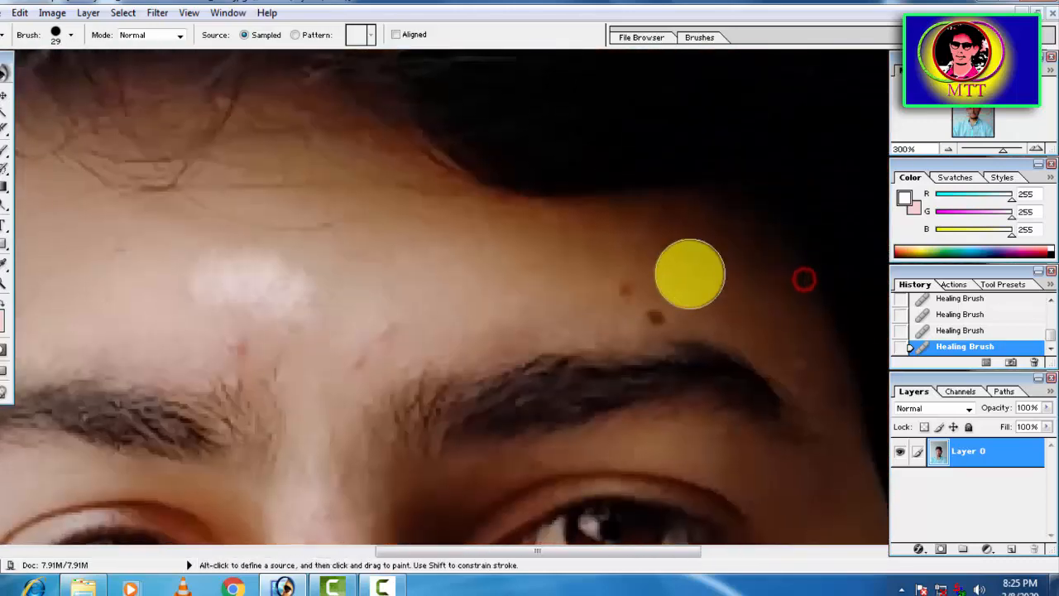
- Heal the two brown moles above the shadowed eyebrow and the shiny white patch in the middle of the forehead
left_click(617, 270)
left_click(662, 290)
left_click_drag(543, 276, 633, 278)
left_click(390, 292)
left_click(356, 272)
left_click(347, 298)
left_click(295, 290)
- Heal the red pimples on the lower forehead between the eyebrows
left_click(330, 327)
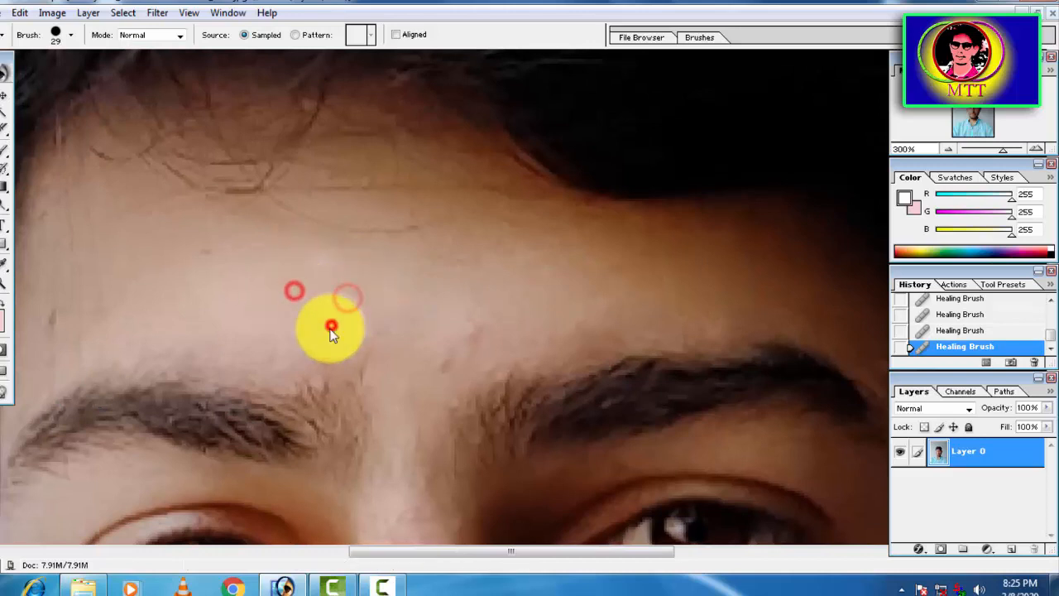
left_click(441, 299)
left_click(463, 327)
- Remove the stray hair strands lying on the upper forehead below the hairline on the brighter side
left_click_drag(449, 355, 551, 322)
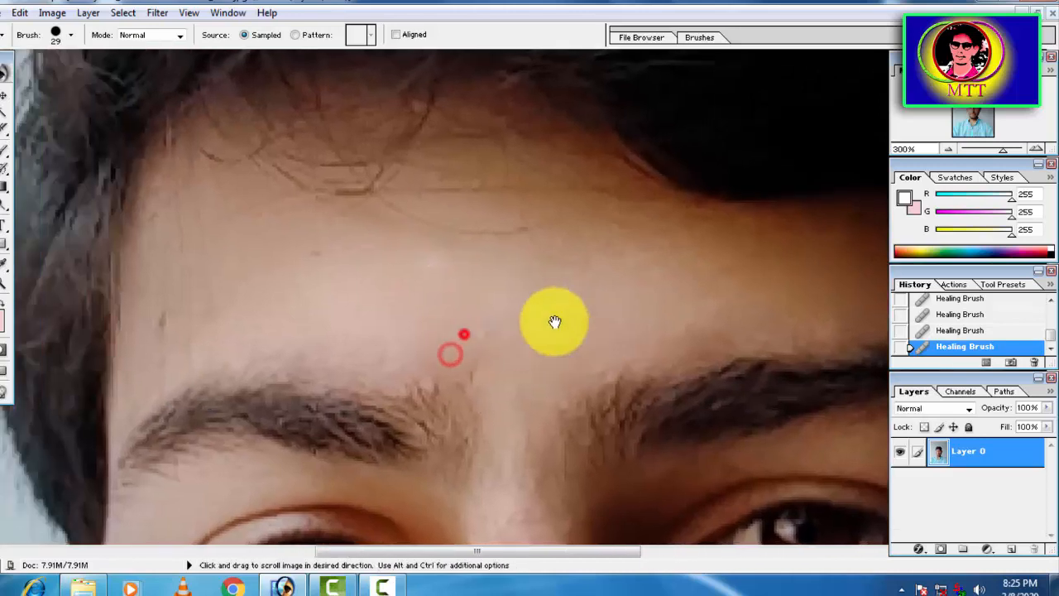
left_click(503, 229)
left_click(440, 211)
left_click(352, 220)
left_click(324, 203)
left_click(408, 210)
left_click(356, 194)
left_click(280, 194)
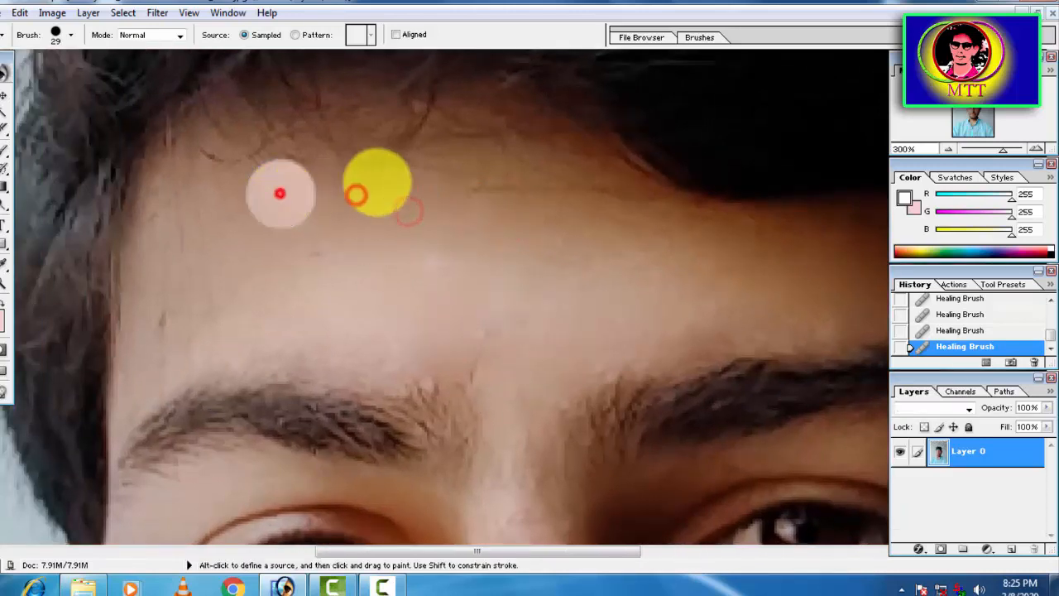
- Heal the remaining fine strands along the hairline from mid-forehead towards the shadowed side
left_click(380, 182)
left_click(471, 194)
left_click(556, 202)
left_click(654, 219)
left_click(720, 253)
- Smooth the forehead skin directly above the shadowed eyebrow with the Healing Brush
mouse_move(733, 277)
left_mouse_down()
mouse_move(576, 264)
mouse_move(427, 233)
left_mouse_up()
left_click(364, 225)
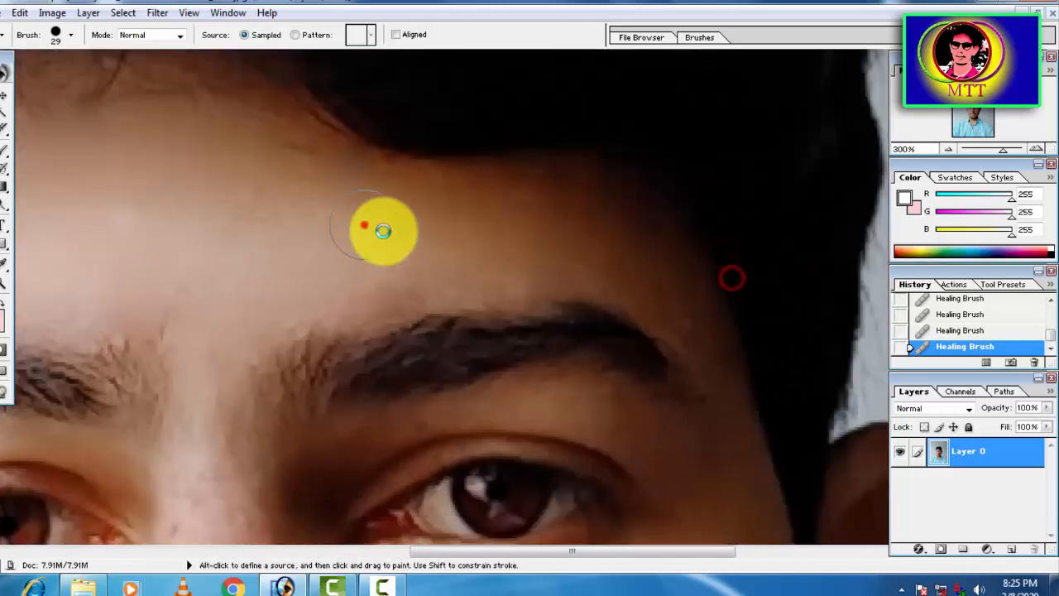
left_click(456, 237)
left_click(521, 248)
left_click(404, 260)
left_click(551, 251)
left_click(463, 237)
left_click(447, 267)
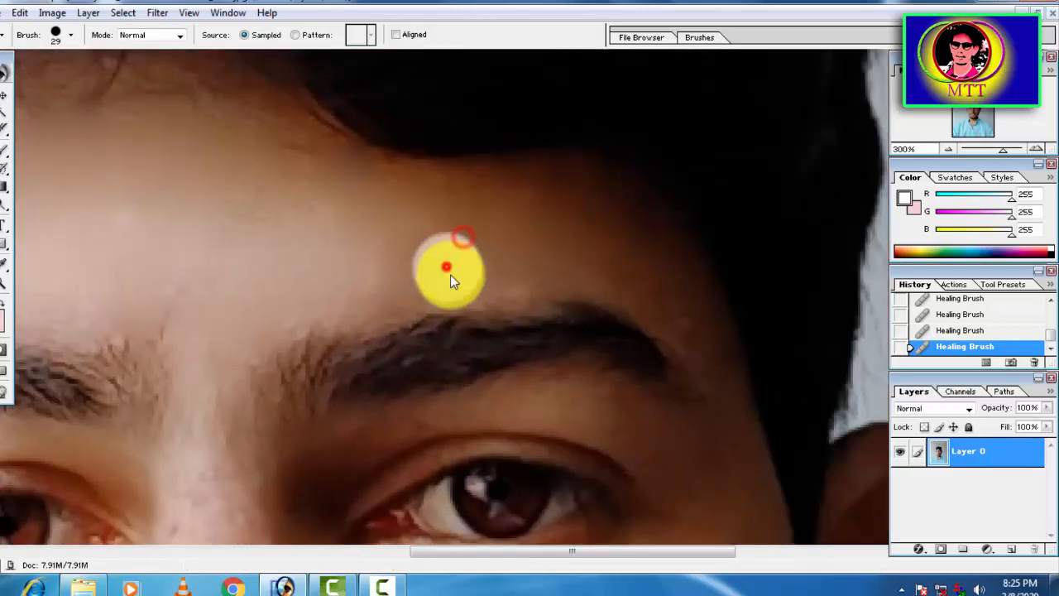
- Even out the middle of the forehead and the skin just under the hairline on the shadowed side
left_click(382, 251)
left_click(348, 220)
left_click(204, 220)
left_click(286, 172)
left_click(350, 199)
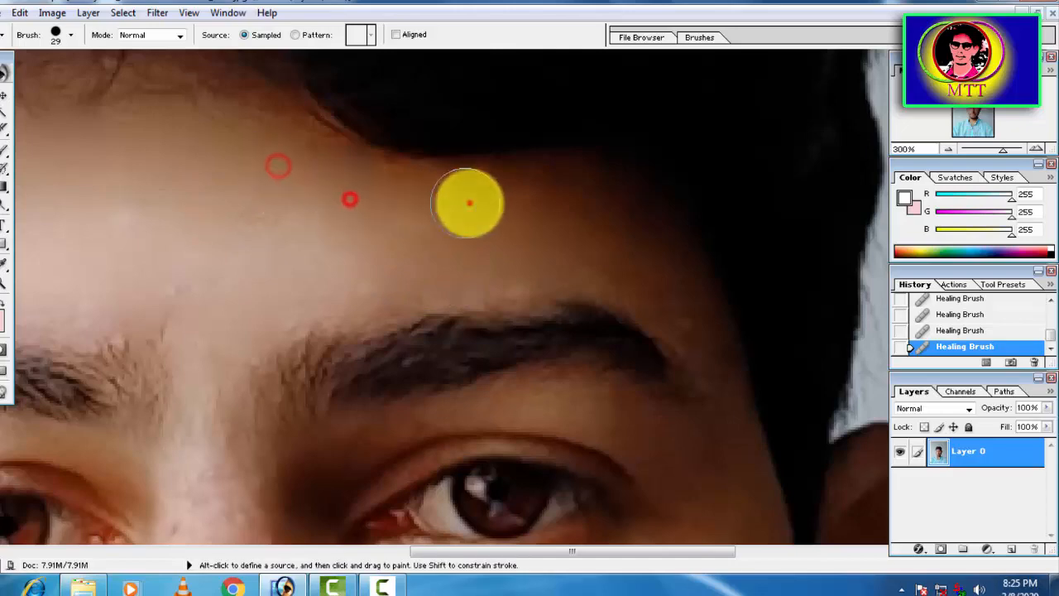
left_click(469, 203)
left_click(517, 215)
- Touch up the temple beside the outer corner of the eye on the brighter side, undoing the first stroke
left_click_drag(615, 272, 584, 231)
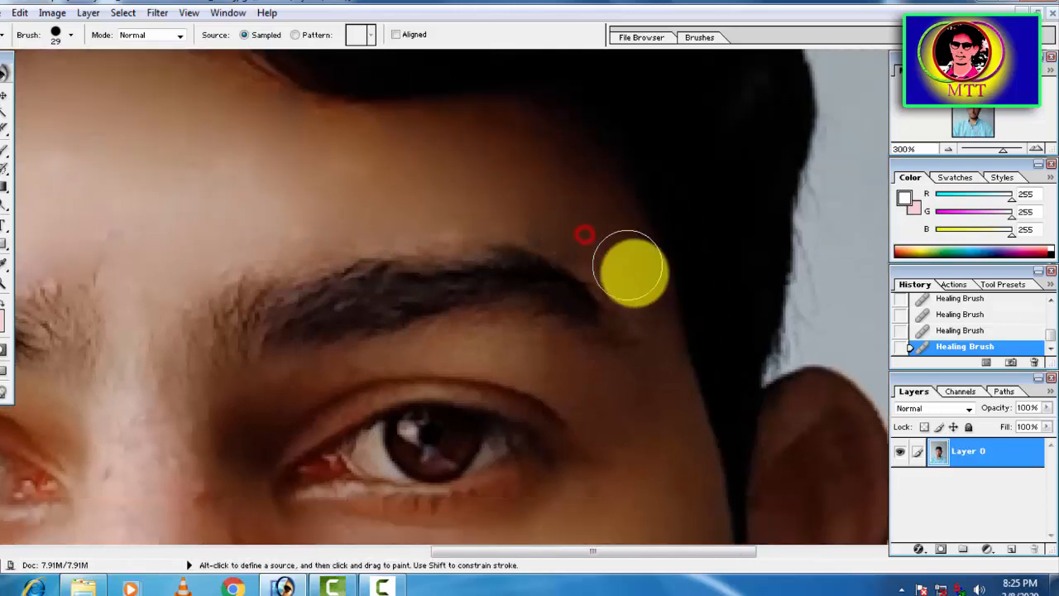
mouse_move(316, 246)
left_mouse_down()
mouse_move(418, 248)
mouse_move(844, 140)
left_mouse_up()
left_click_drag(348, 345, 361, 317)
left_click(324, 264)
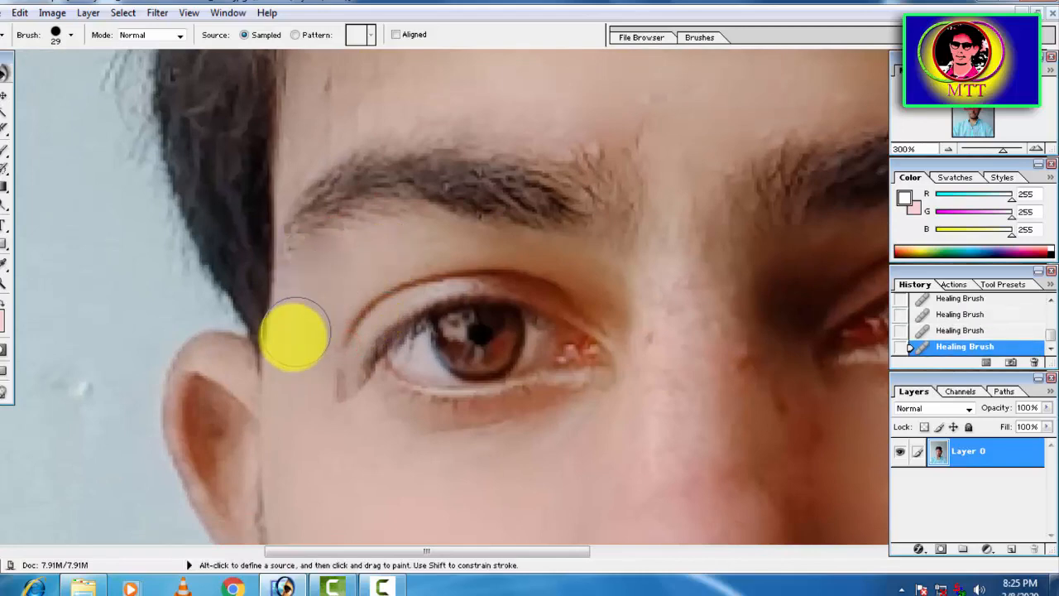
key("ctrl+z")
left_click_drag(305, 323, 301, 129)
left_click_drag(307, 302, 283, 175)
left_click_drag(346, 275, 312, 234)
- Try to heal the marks and dark spots on the nose bridge and its shadowed side with the 29 px brush
left_click_drag(667, 182, 670, 256)
left_click(655, 215)
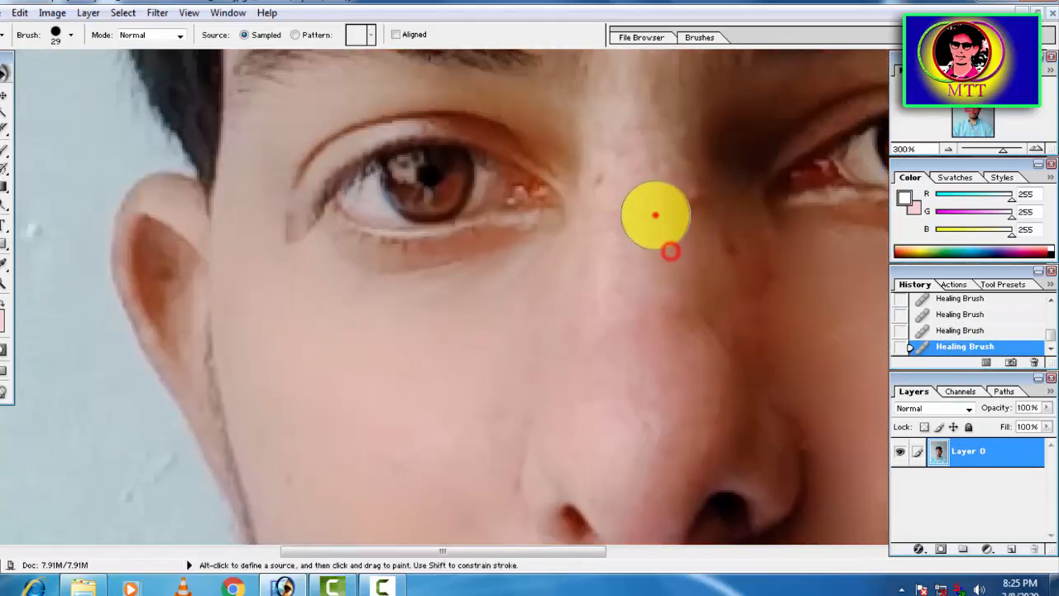
left_click(701, 222)
left_click(704, 261)
left_click(711, 246)
left_click(745, 293)
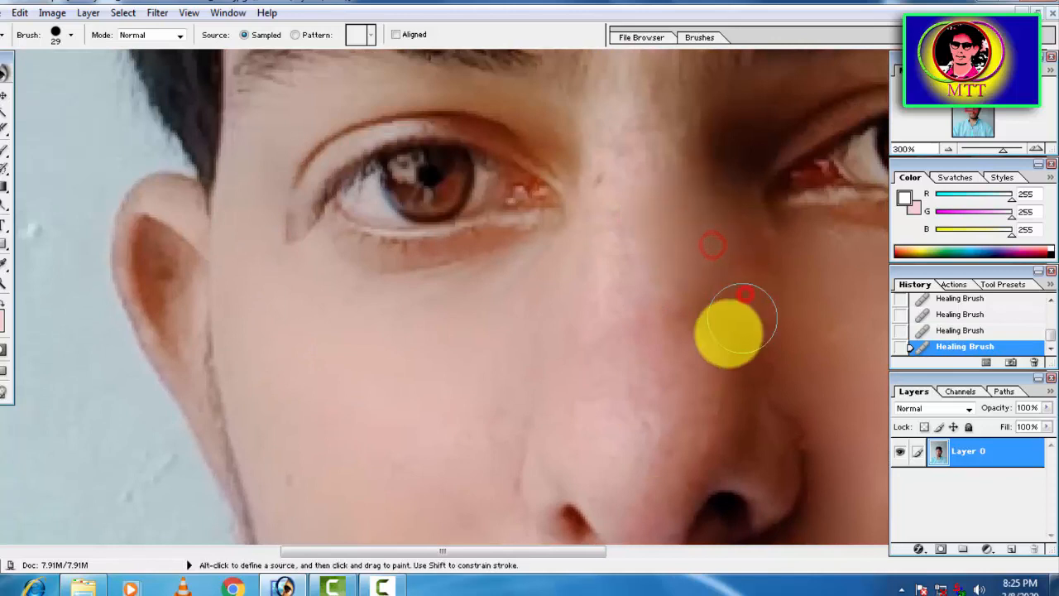
left_click(720, 335)
left_click(653, 288)
left_click(615, 199)
left_click(614, 244)
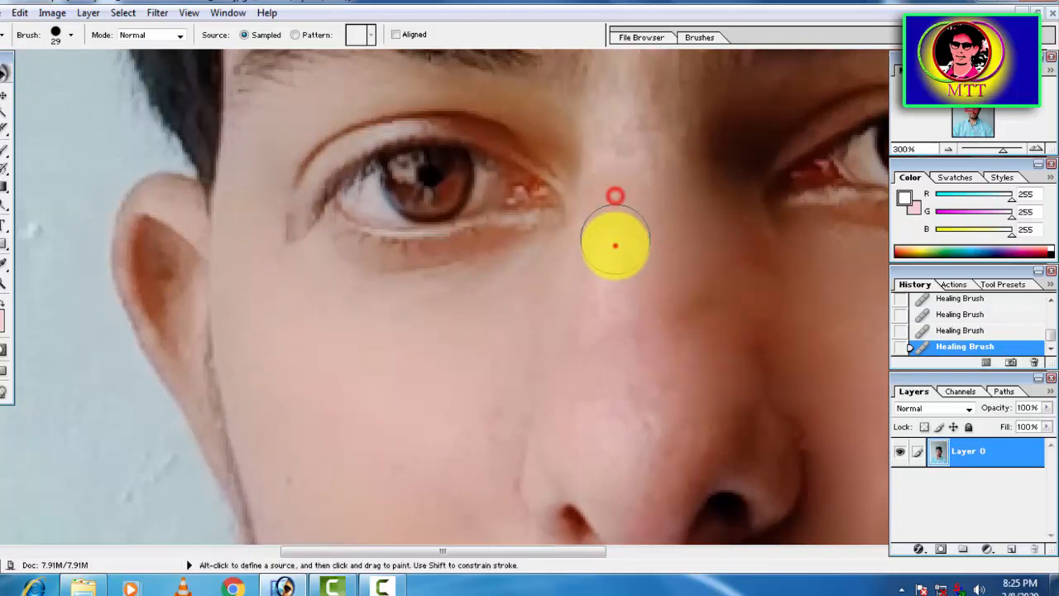
- Try to smooth the ridge and the tip of the nose with the same large Healing Brush
left_click(614, 290)
left_click(619, 329)
left_click(619, 362)
left_click(695, 267)
left_click(657, 367)
left_click(610, 313)
left_click(607, 331)
left_click(603, 433)
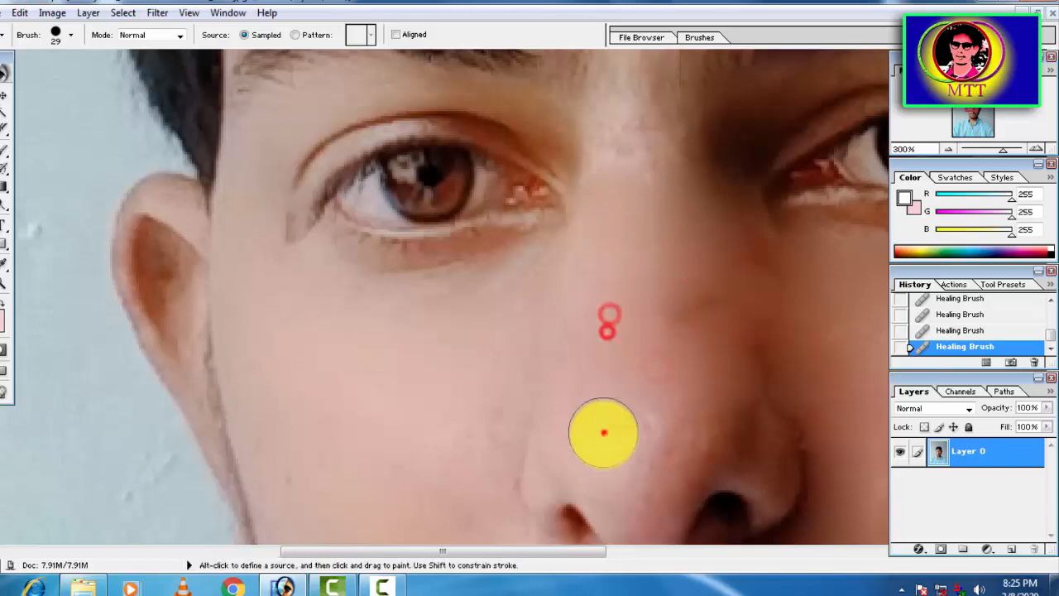
- Step back through the history to undo the healing strokes made on the nose
left_click_drag(683, 428, 727, 46)
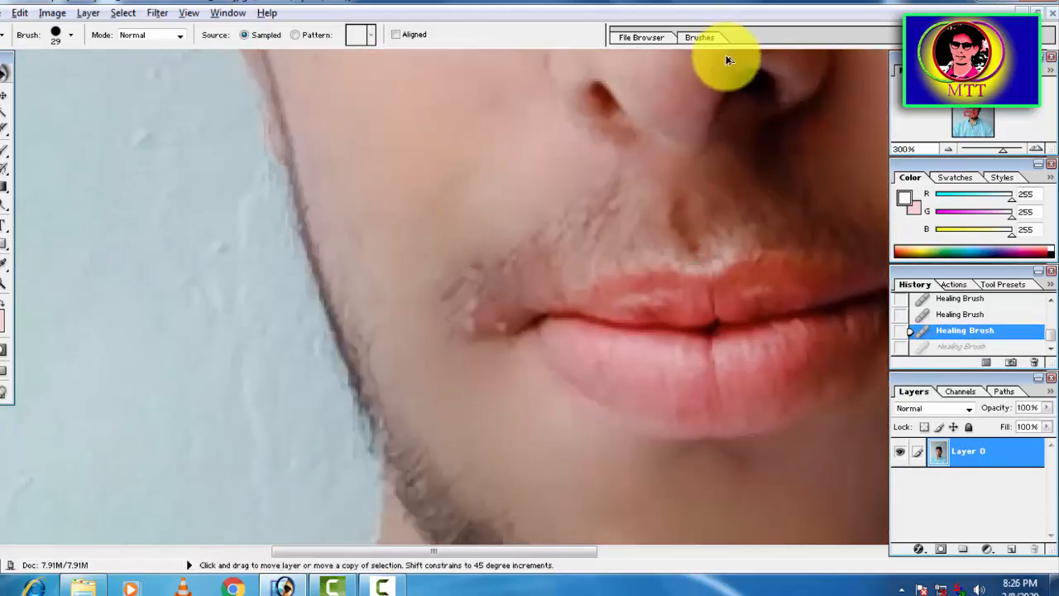
left_click_drag(621, 166, 611, 296)
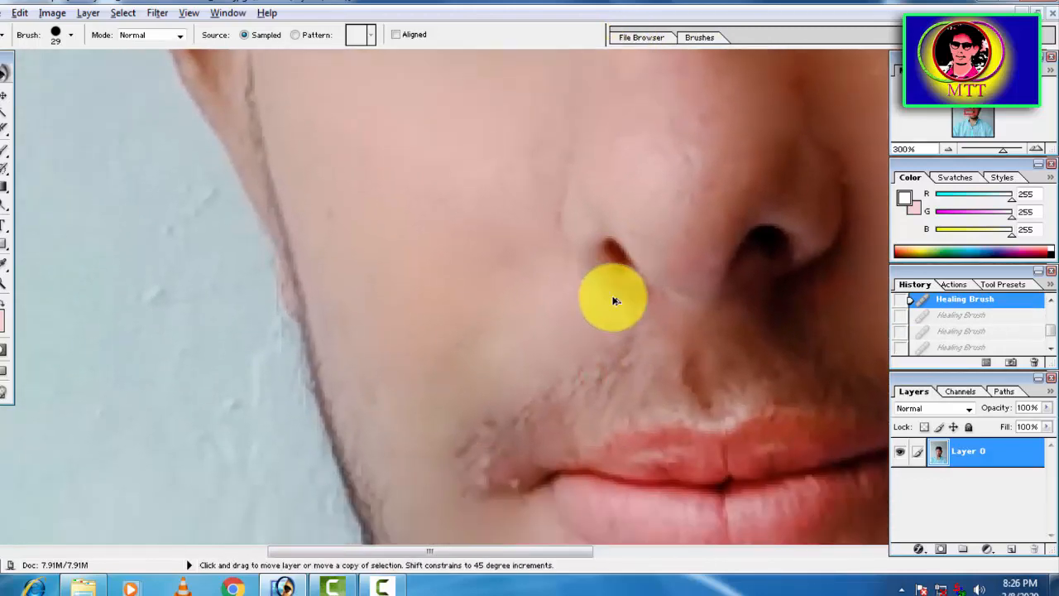
left_click_drag(643, 217, 656, 263)
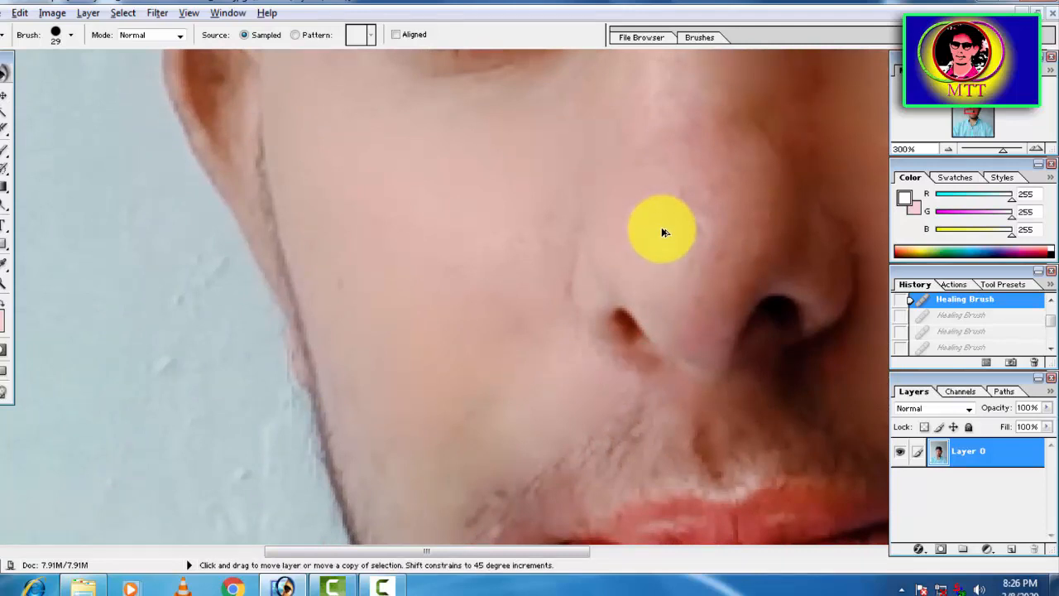
left_click_drag(668, 217, 658, 384)
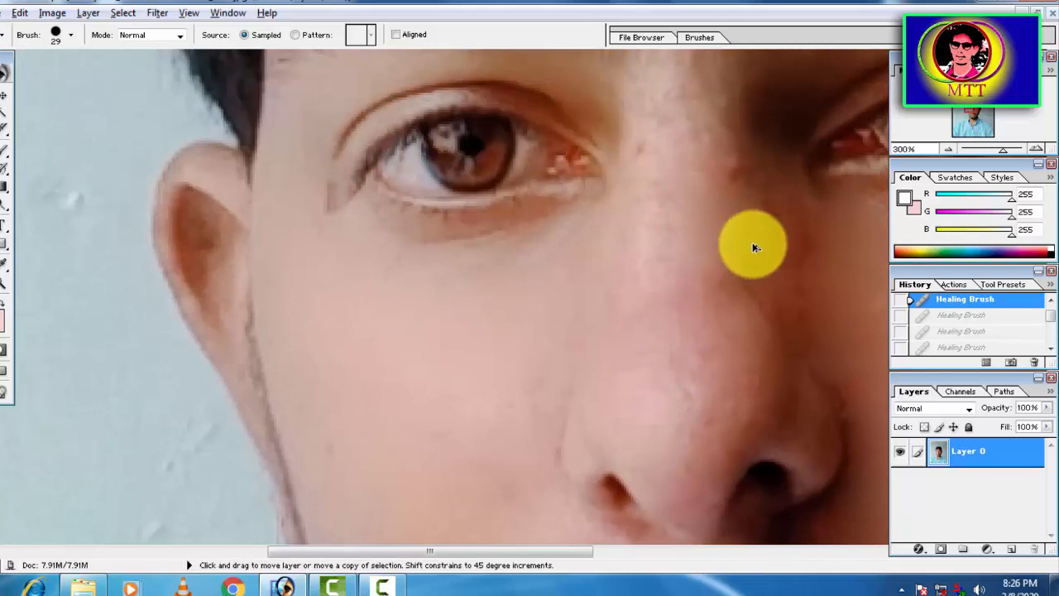
key("space")
left_click_drag(661, 373, 669, 226)
left_click_drag(670, 284, 668, 376)
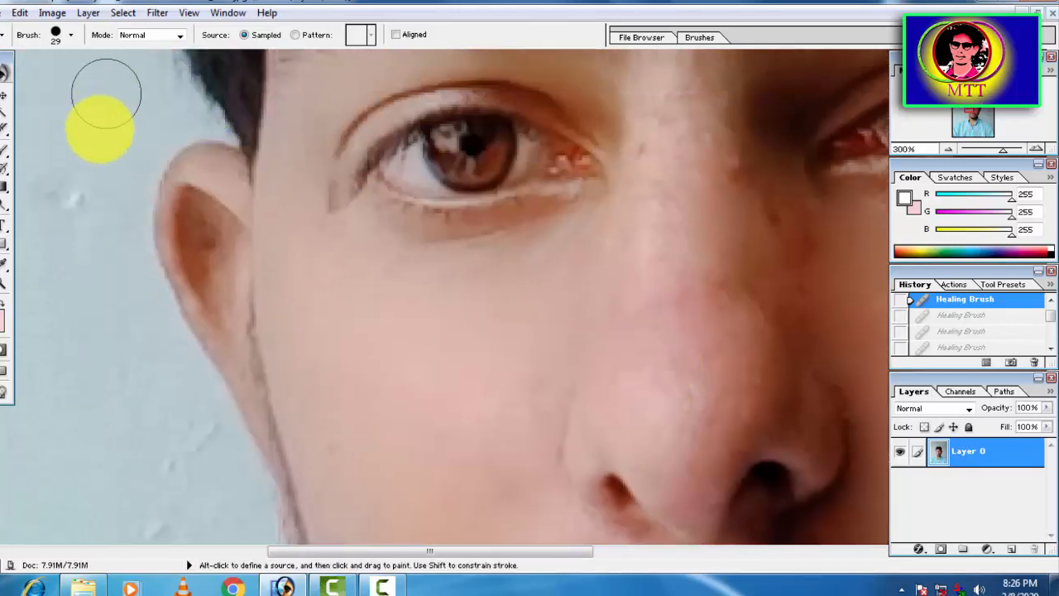
- Reduce the Healing Brush diameter to 12 px and heal the red spot on the shadowed side of the nose bridge
right_click(350, 166)
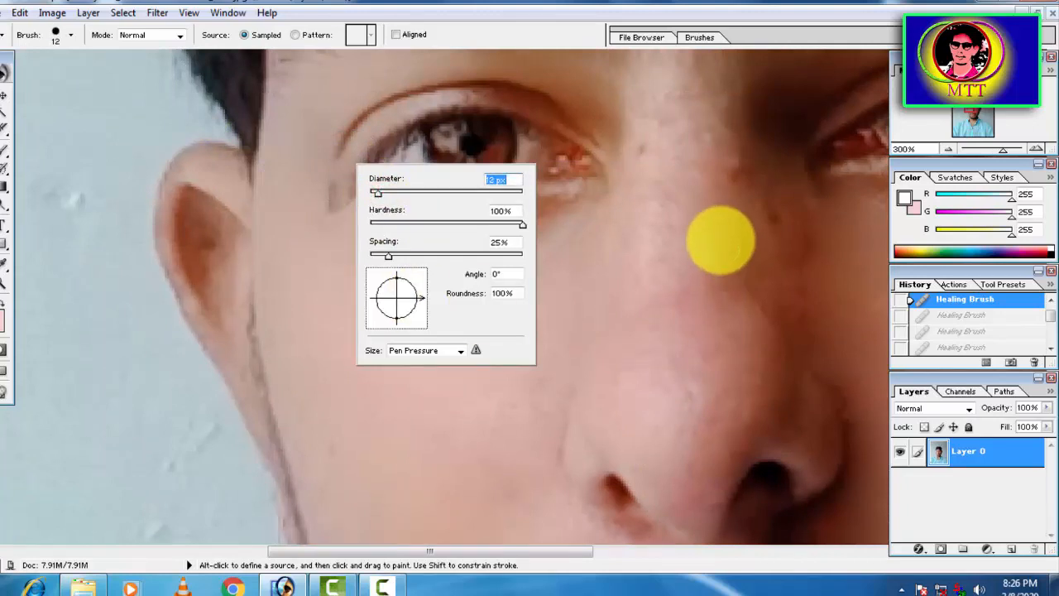
left_click(712, 200)
left_click(727, 178)
key("space")
- Heal the small marks around the nose tip and next to the shadowed nostril
left_click_drag(742, 289, 678, 195)
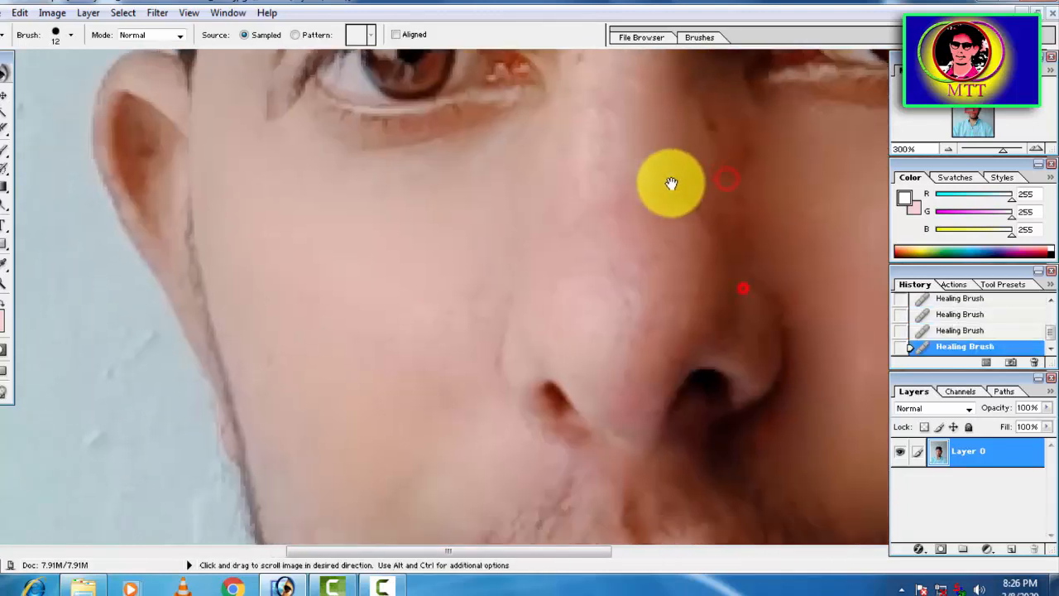
left_click(653, 273)
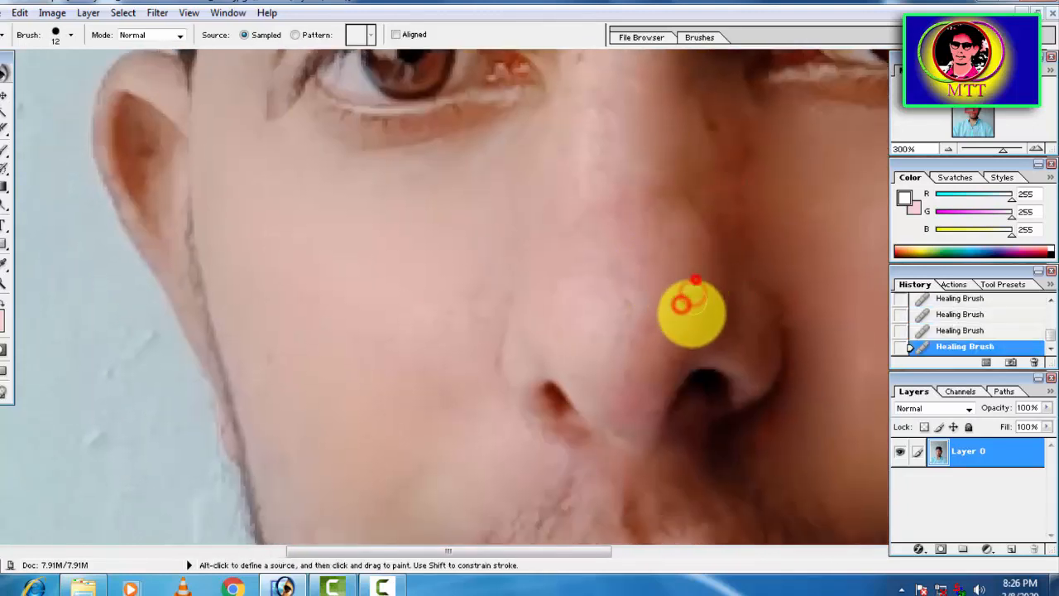
left_click(683, 323)
left_click(661, 342)
left_click(643, 312)
left_click(654, 287)
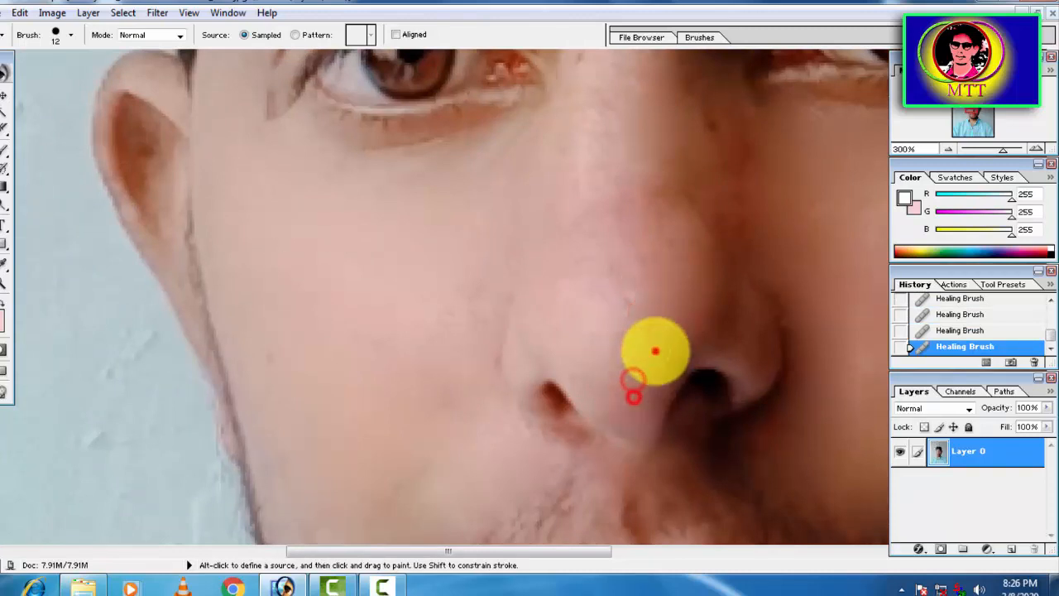
- Smooth the light specks on the ball of the nose and the lower nose ridge
left_click(621, 243)
left_click(628, 208)
left_click(586, 197)
left_click(572, 258)
left_click(579, 278)
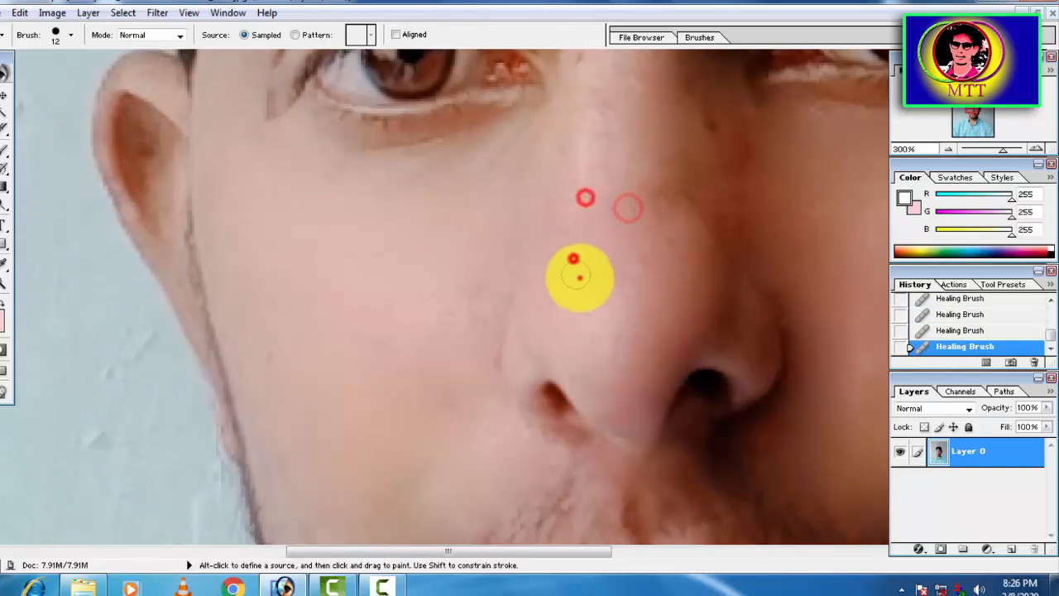
- Heal the remaining specks along the nose bridge and down to the brighter side of the nose tip
left_click(646, 208)
left_click(634, 155)
left_click(623, 123)
left_click(605, 125)
key("space")
left_click_drag(608, 229, 605, 268)
left_click(570, 339)
left_click(623, 313)
- Heal the marks on the outer edge of the shadowed nostril, and check the whole face at 66.67%
key("space")
left_click_drag(611, 395, 602, 283)
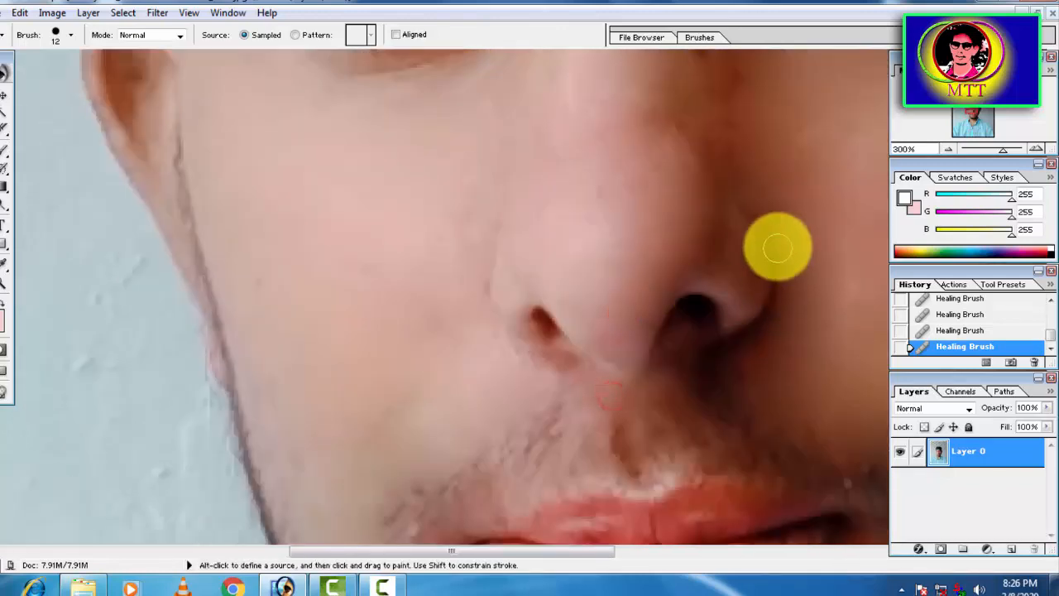
left_click(780, 263)
key("space")
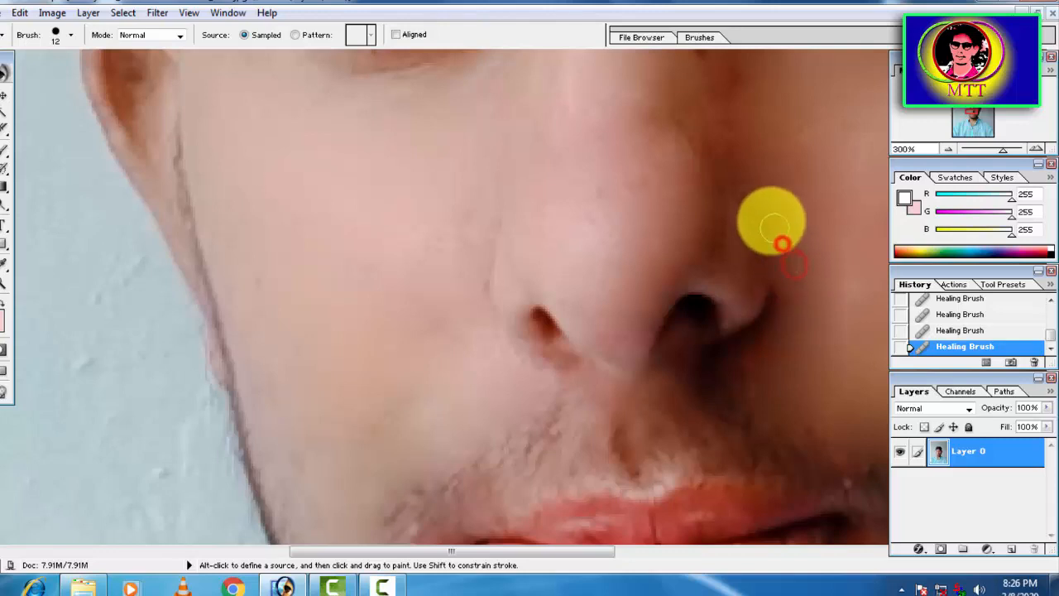
left_click(769, 218)
key("ctrl+minus")
key("ctrl+minus")
key("ctrl+minus")
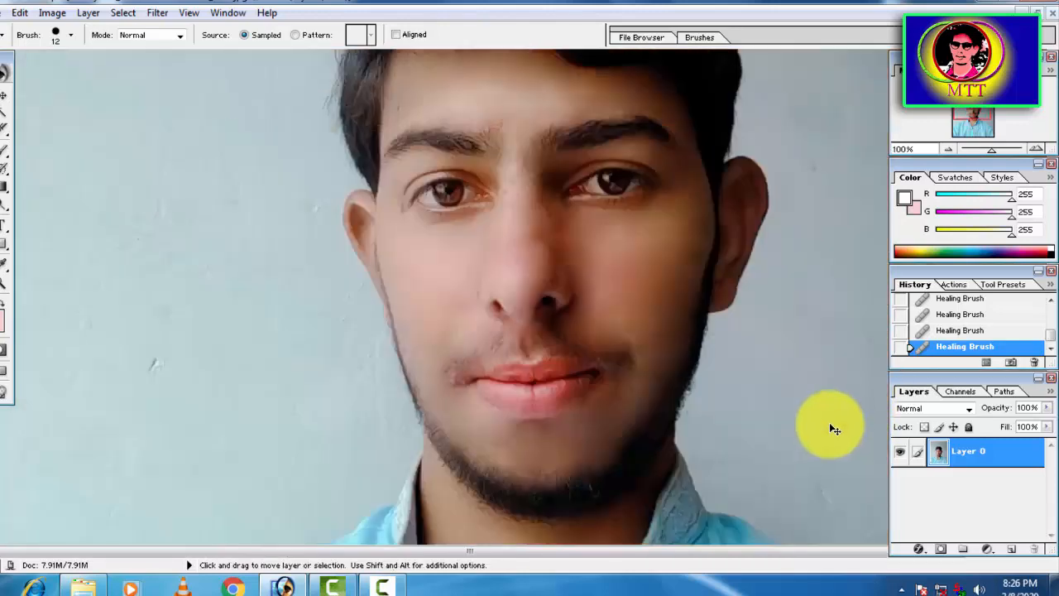
scroll(714, 334, "down", 2)
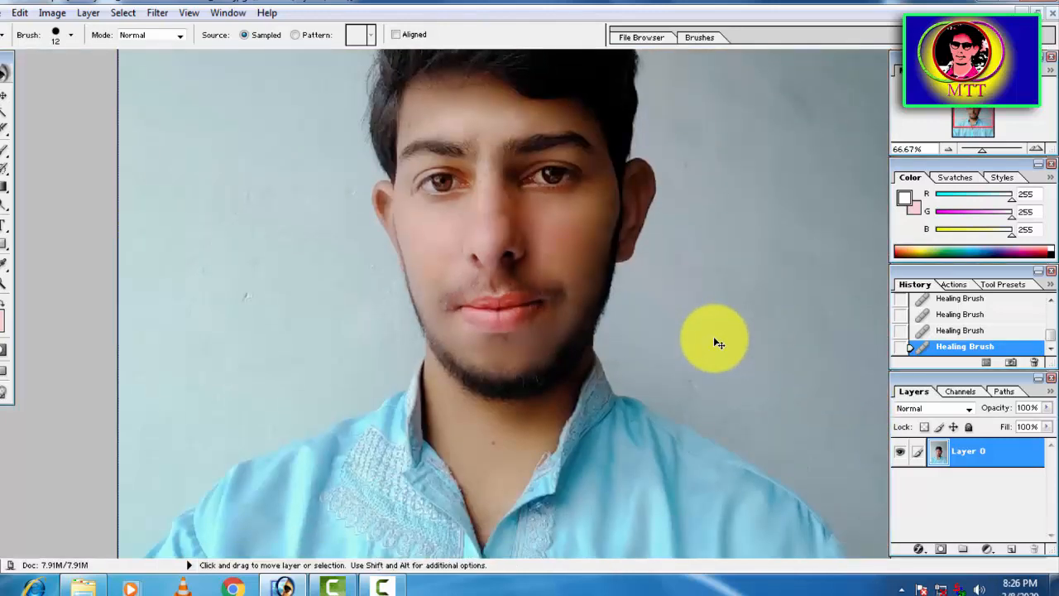
- Heal the whitish bumps at the mouth corner on the brighter side at 400%, and touch up above the other corner
key("ctrl+plus")
key("ctrl+plus")
key("ctrl+plus")
key("ctrl+plus")
left_click_drag(284, 304, 484, 293)
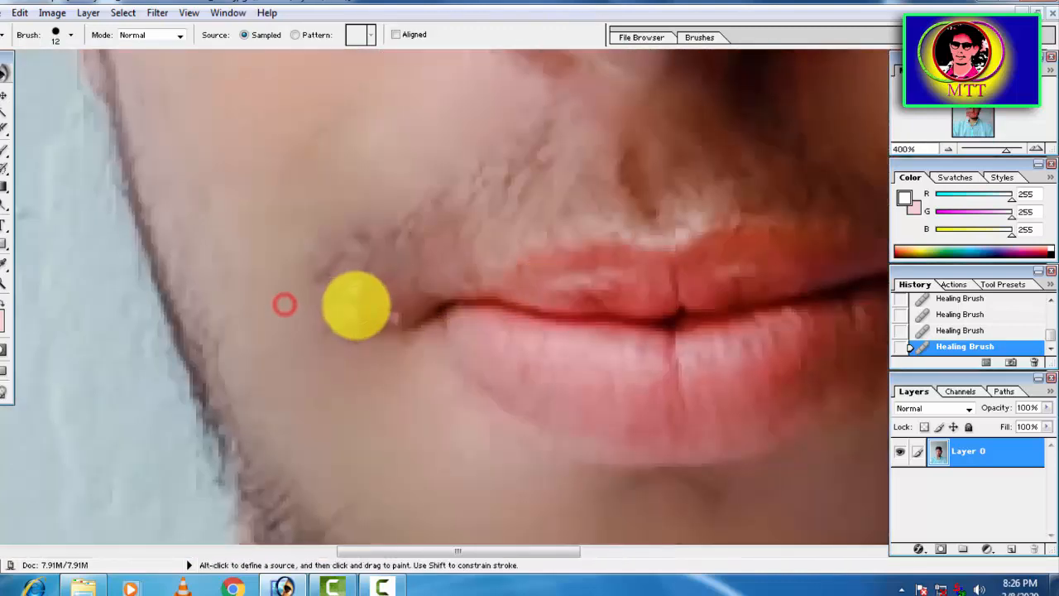
left_click(391, 322)
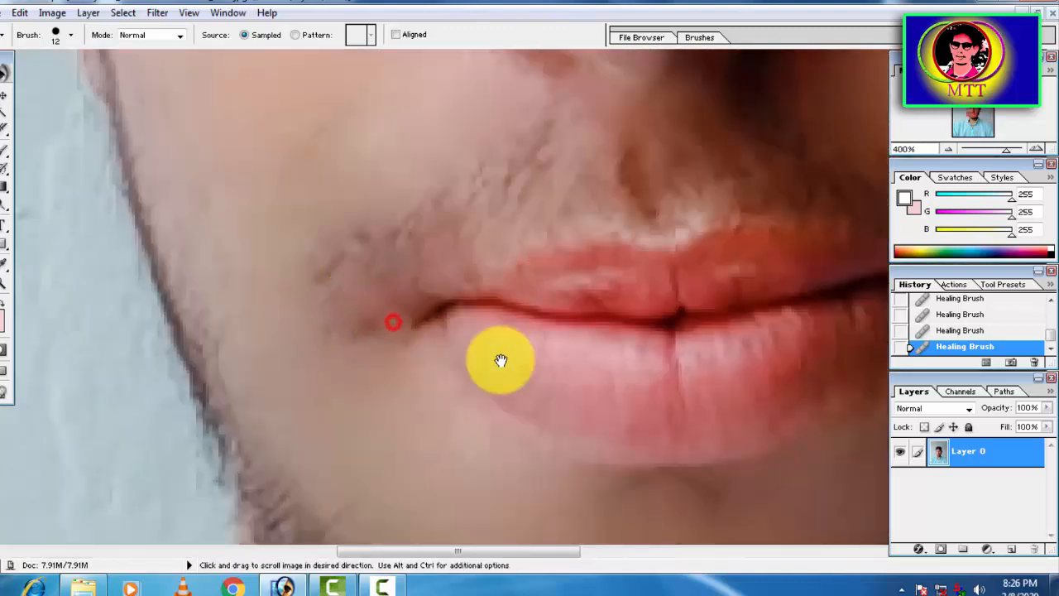
left_click_drag(499, 350, 302, 321)
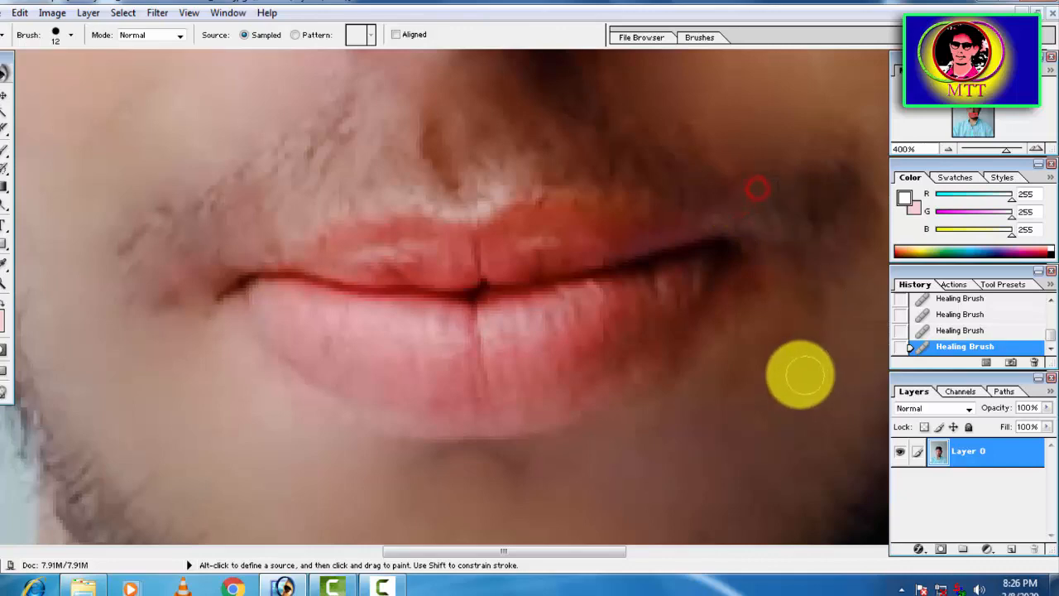
- Add a new layer above the portrait and make pink (248, 208, 211) the foreground colour
key("ctrl+minus")
key("ctrl+minus")
key("ctrl+minus")
key("ctrl+minus")
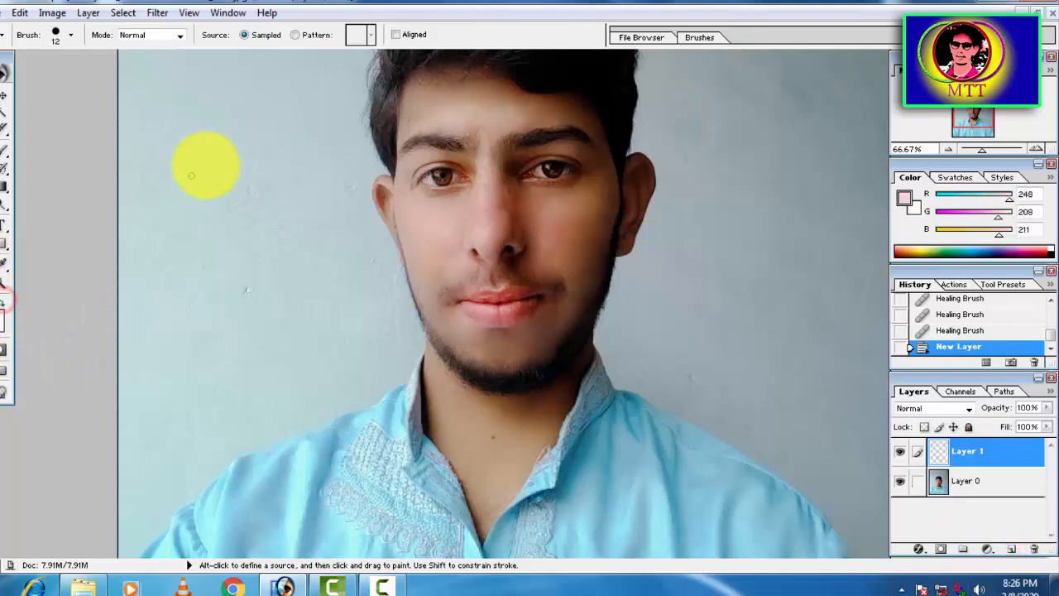
- Set the Healing Brush diameter to 65 px and stroke across the forehead on the new layer
key("ctrl+plus")
key("ctrl+plus")
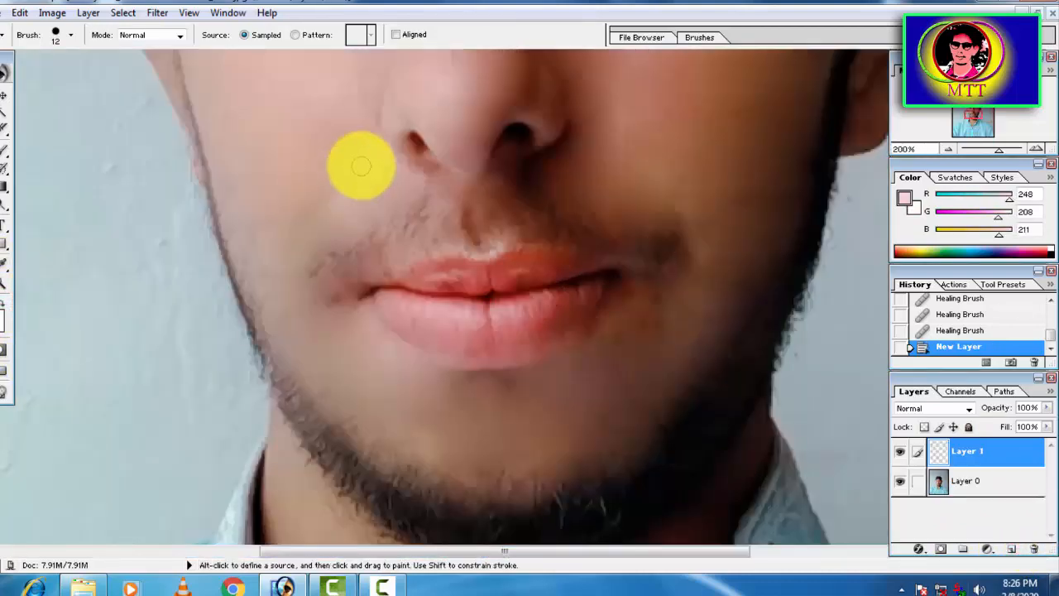
left_click_drag(359, 158, 362, 585)
right_click(310, 348)
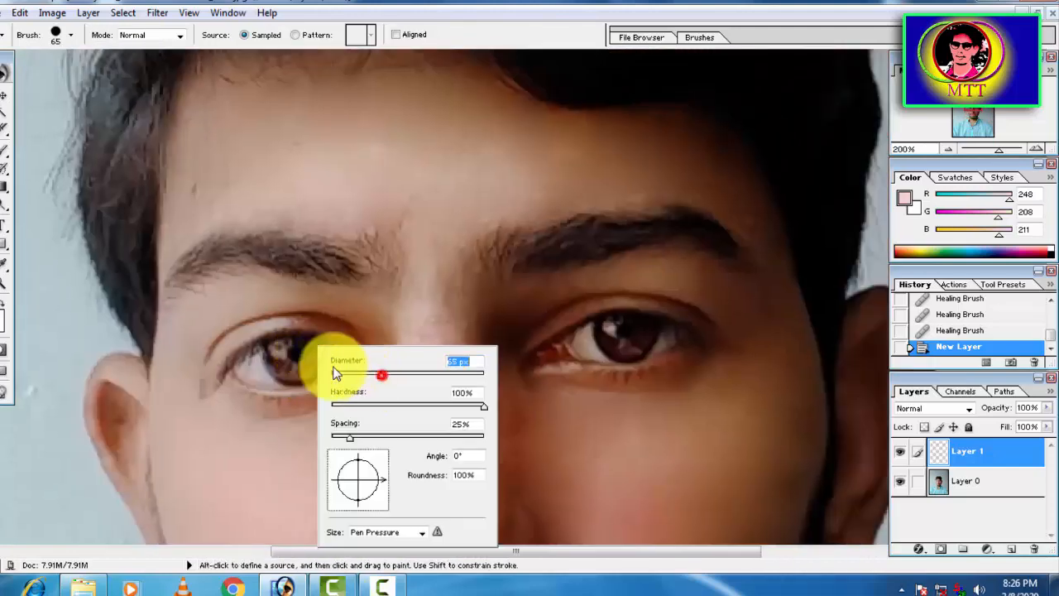
mouse_move(236, 180)
left_mouse_down()
mouse_move(425, 161)
mouse_move(573, 168)
left_mouse_up()
left_click_drag(574, 168, 286, 135)
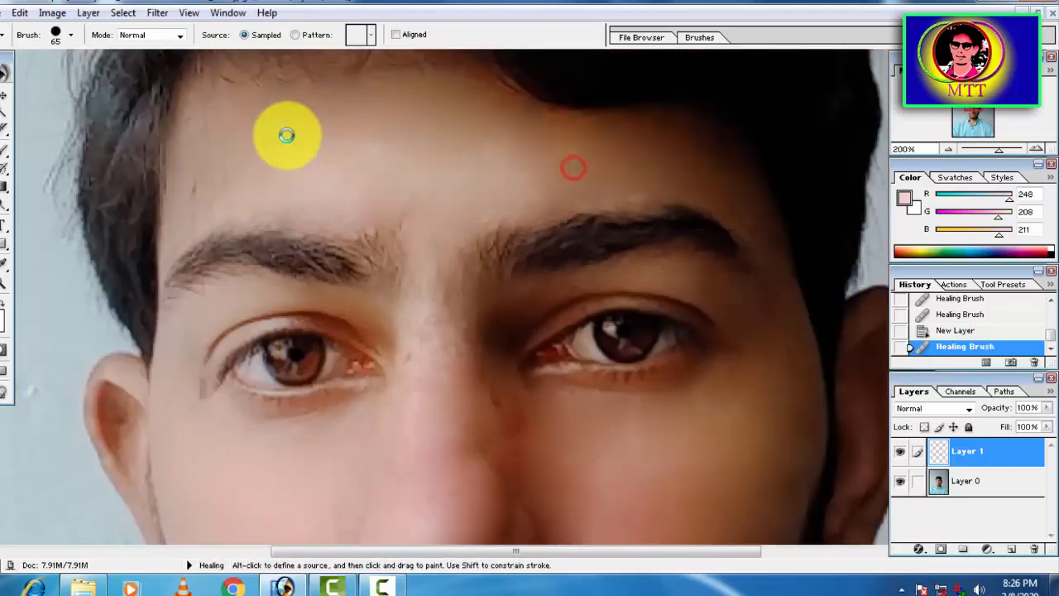
left_click(282, 138)
left_click(345, 150)
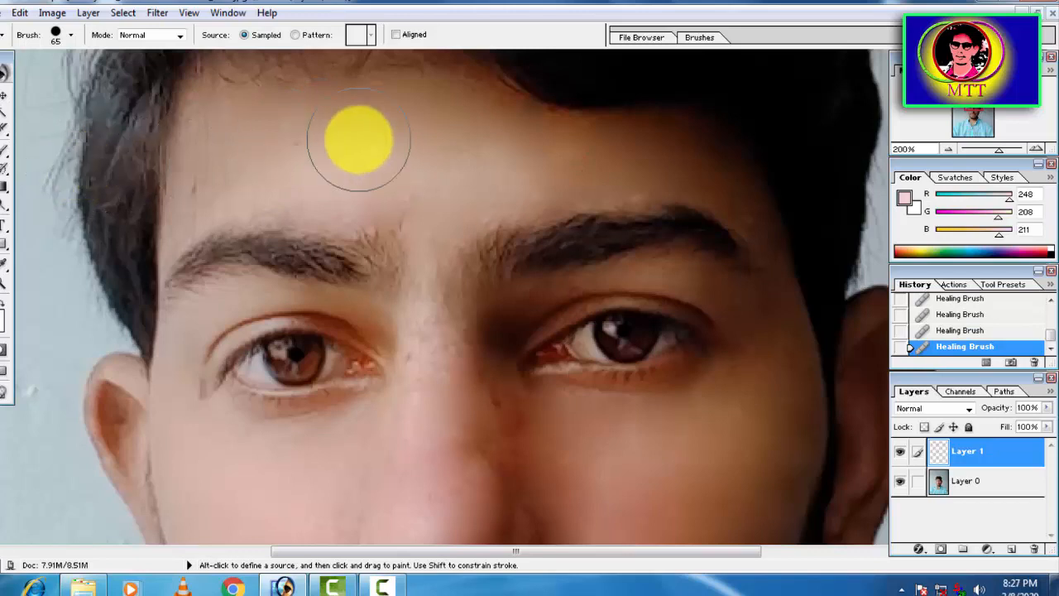
left_click(296, 158)
- Switch to the Brush tool at 30% opacity, set it to 89 px, and paint pink on the brighter side of the forehead
left_click(5, 148)
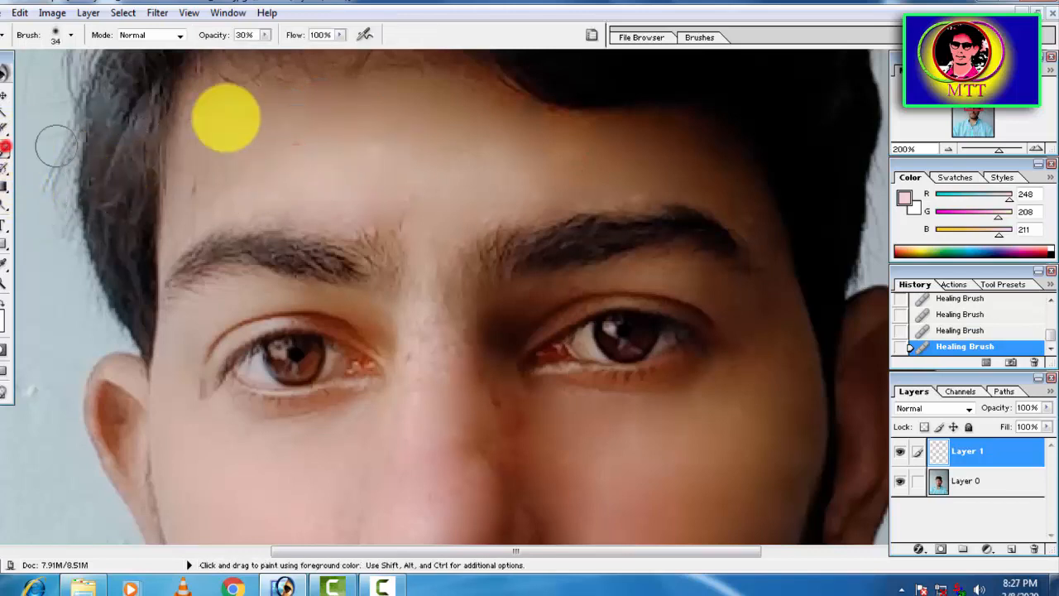
right_click(212, 129)
left_click(212, 124)
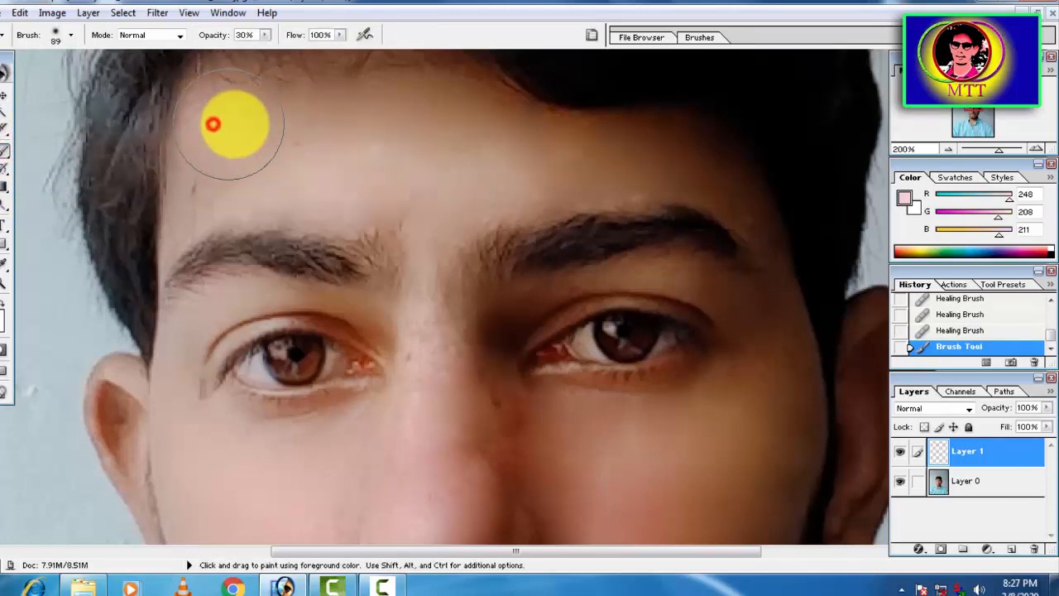
- Try to paint a pink stroke across the forehead to the shadowed temple, and undo it
mouse_move(281, 128)
left_mouse_down()
mouse_move(541, 146)
mouse_move(721, 194)
left_mouse_up()
key("space")
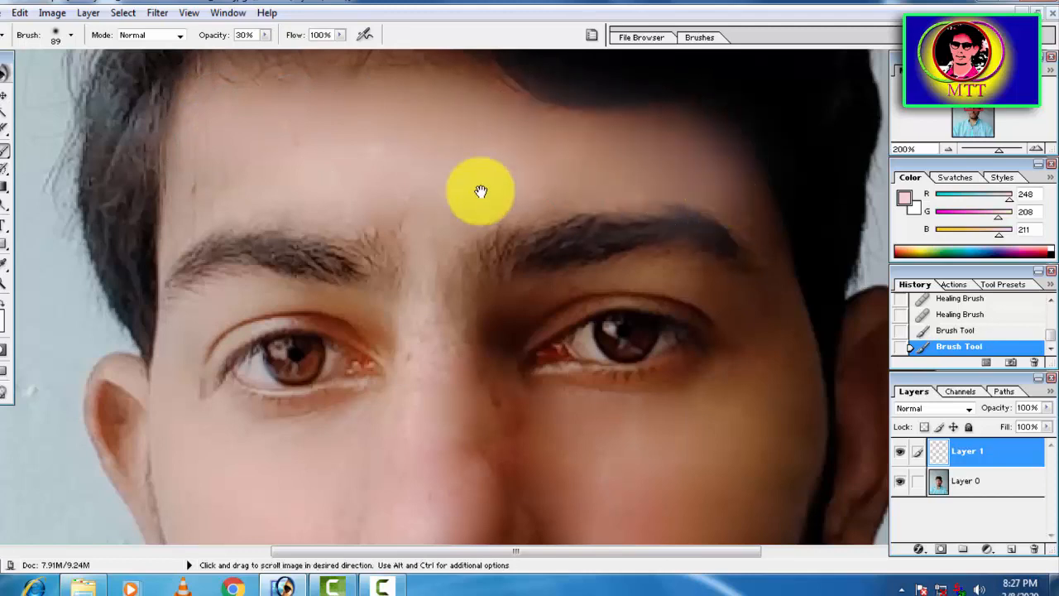
key("ctrl+z")
- Set the brush diameter to 77 px and paint soft pink across the forehead above both eyebrows
right_click(364, 157)
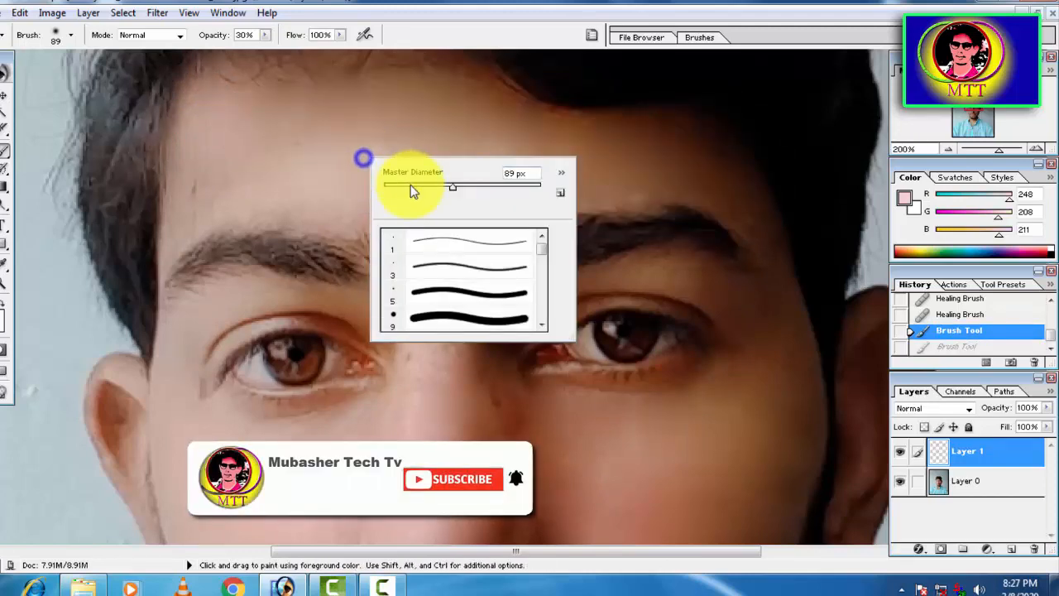
left_click_drag(425, 189, 430, 189)
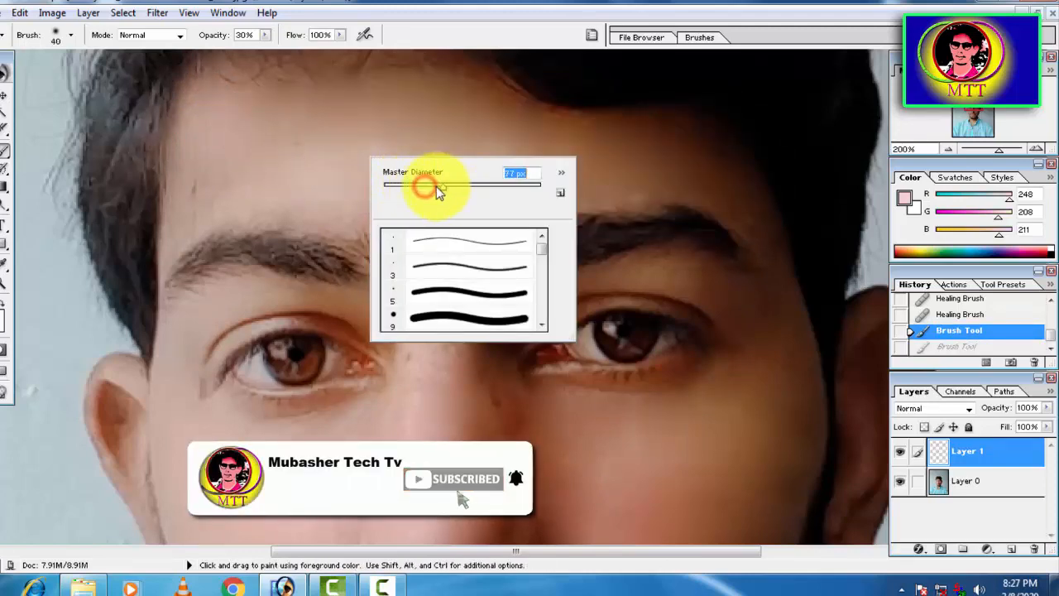
left_click(236, 154)
left_click_drag(521, 164, 615, 173)
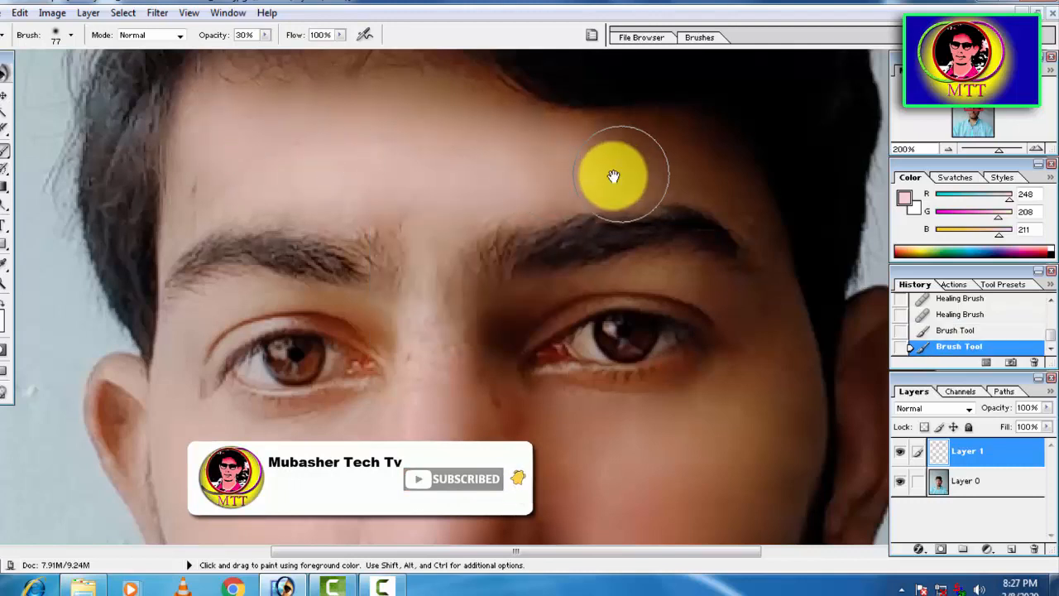